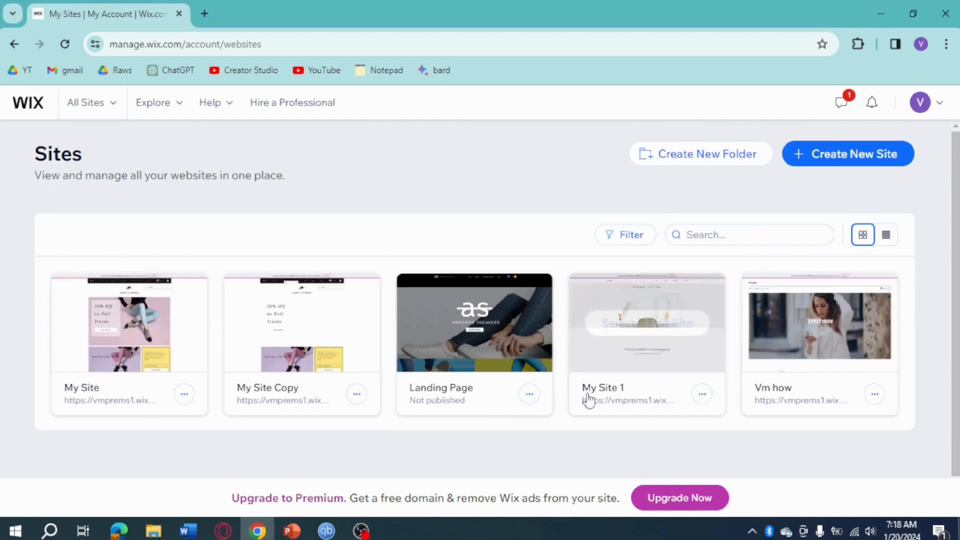
Step: Open the dashboard of the site called My Site and go to its store products list
mouse_move(146, 358)
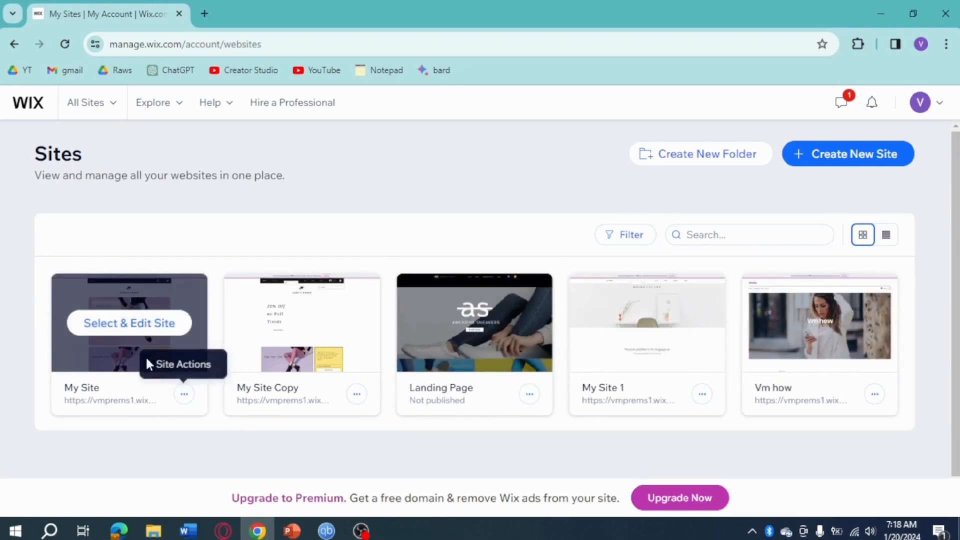
left_click(137, 326)
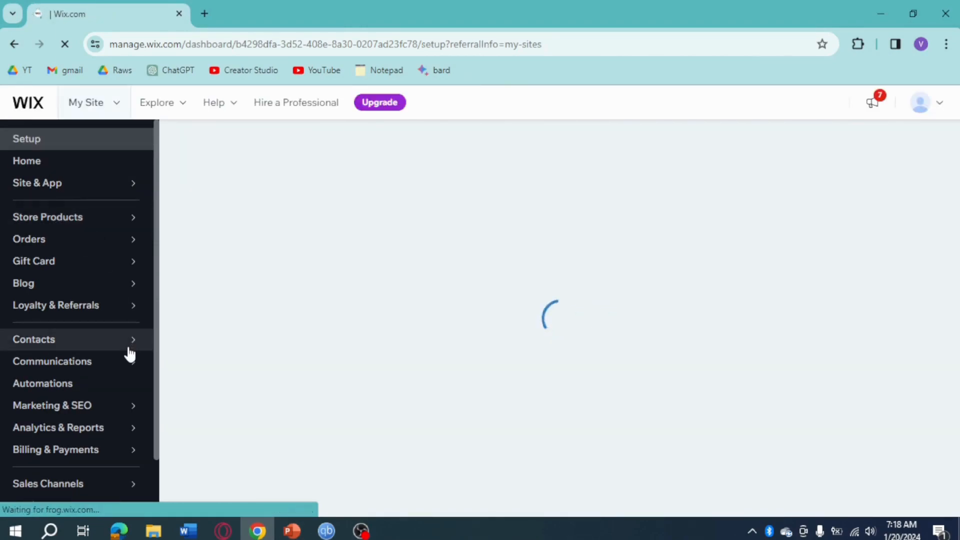
mouse_move(128, 354)
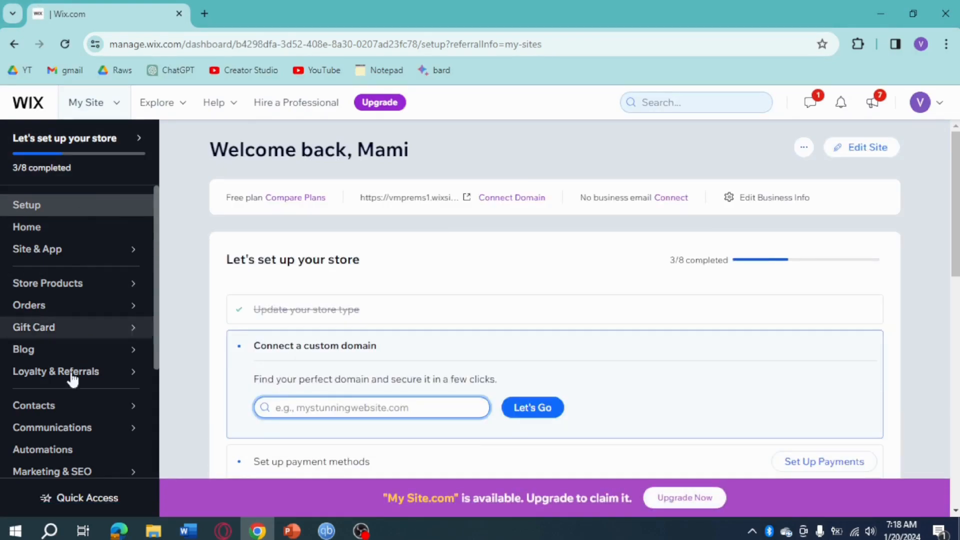
mouse_move(59, 282)
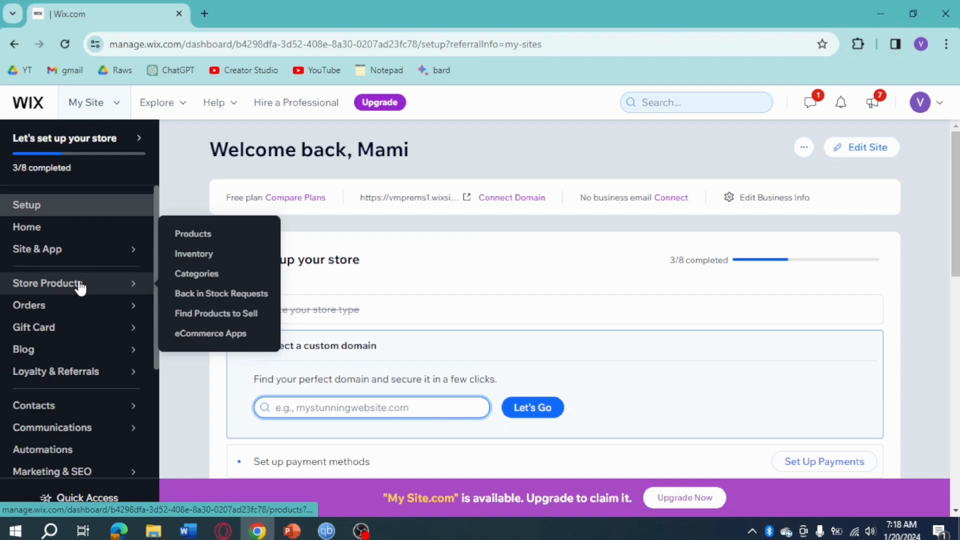
left_click(79, 284)
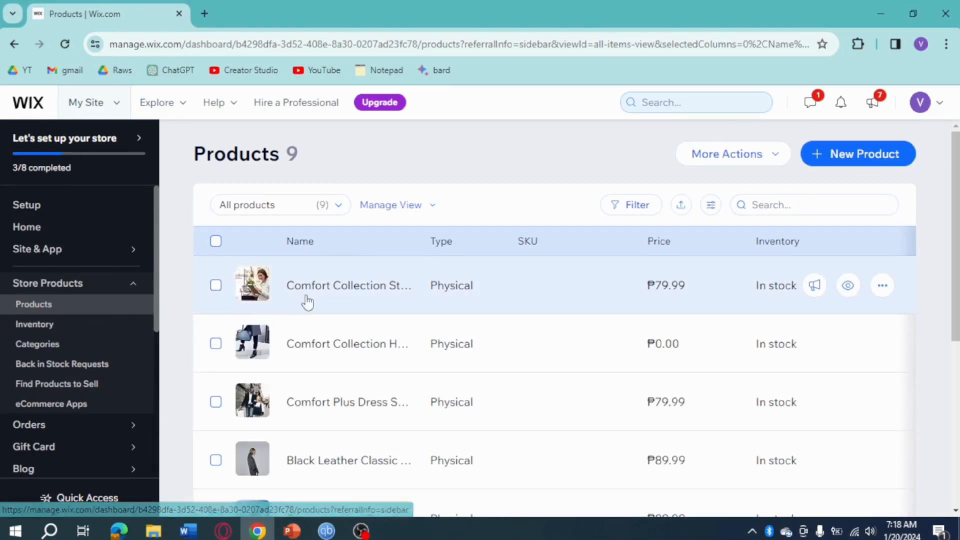
Step: Look through the product list and open the Comfort Plus Dress Shoes product for editing
scroll(530, 350, "down", 6)
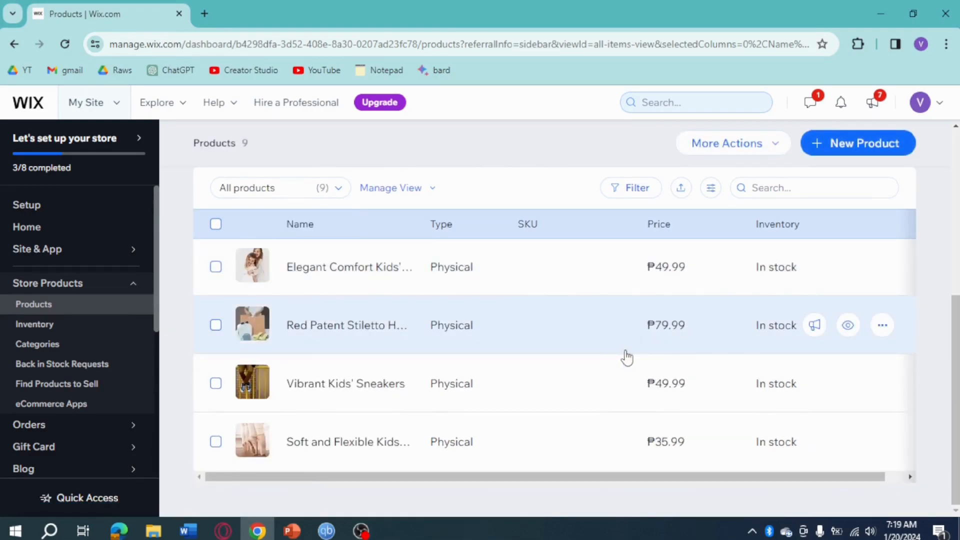
scroll(627, 357, "up", 6)
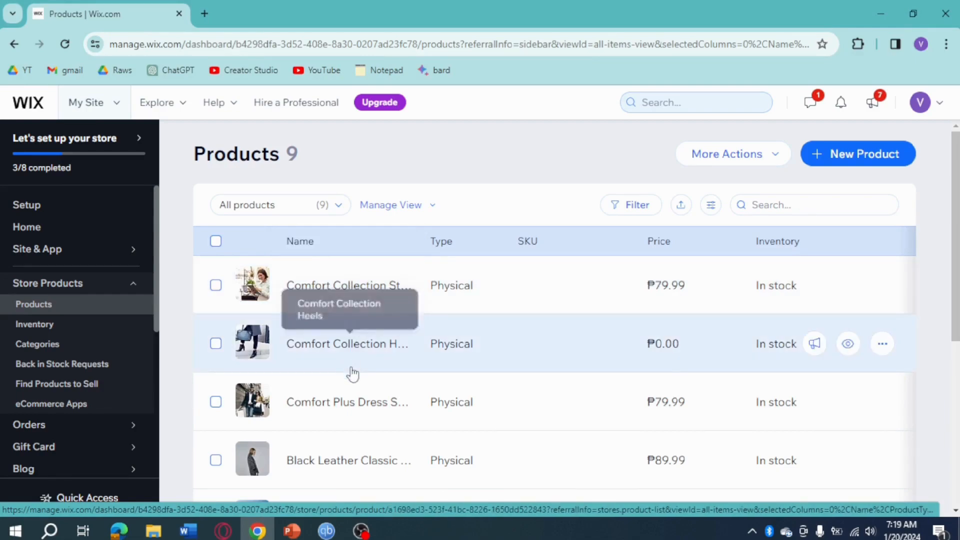
left_click(359, 408)
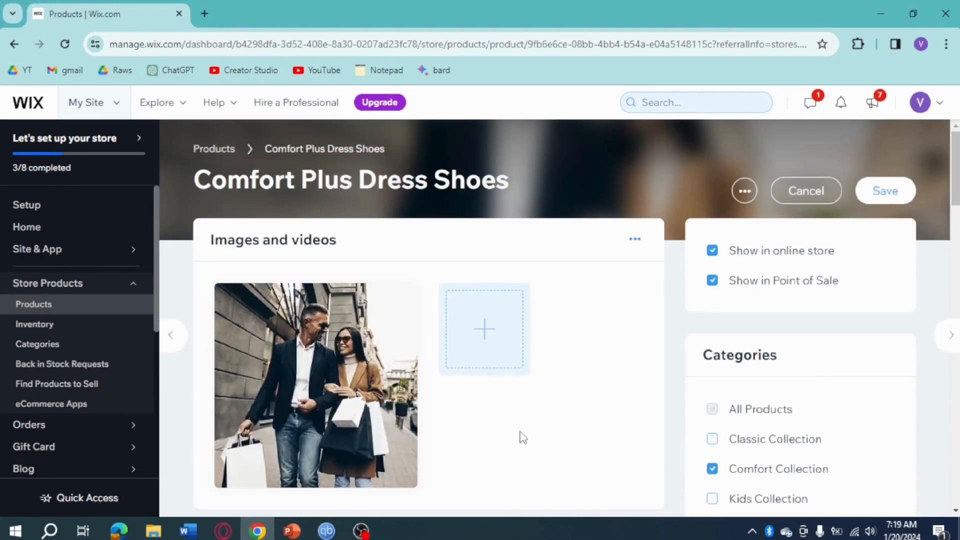
Step: Remove the product's main image and search the media library for "shoes" to find a replacement
mouse_move(405, 361)
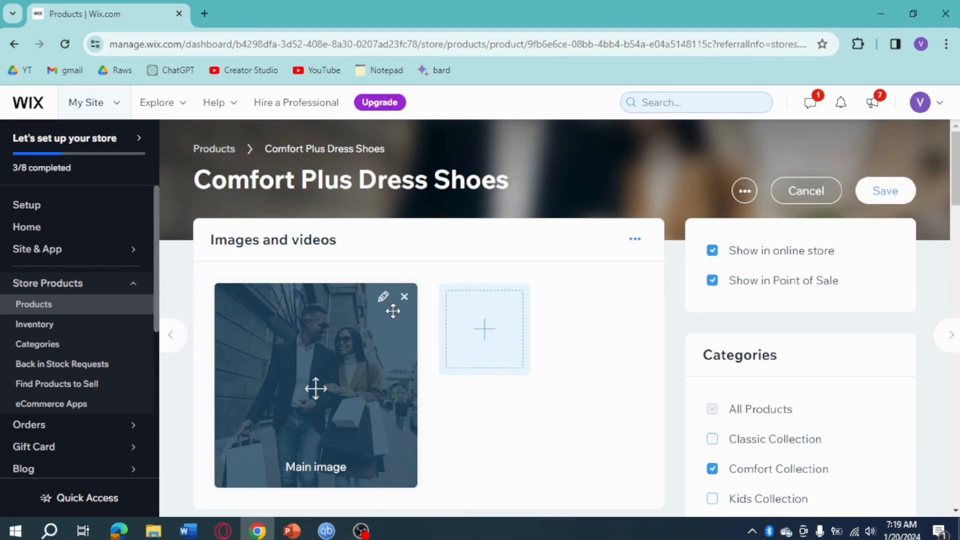
left_click(404, 297)
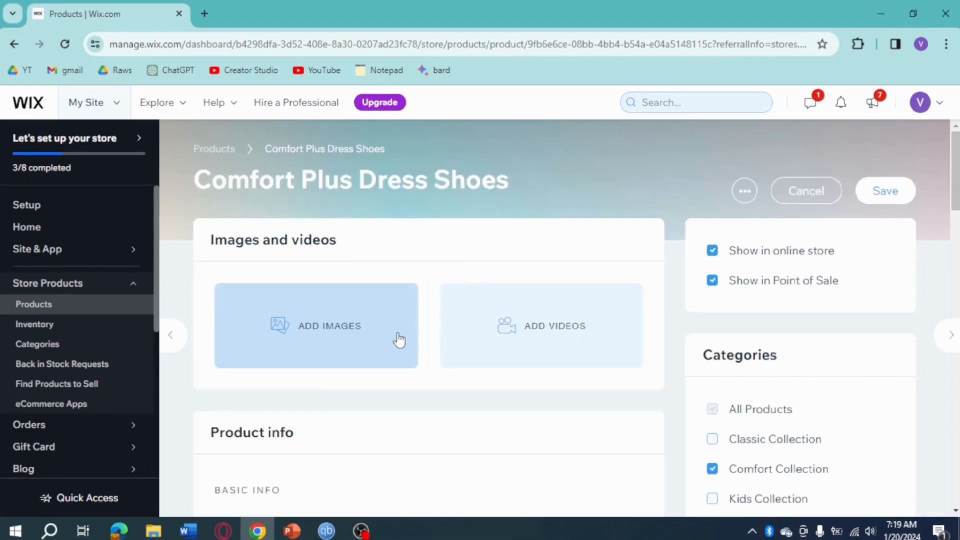
left_click(326, 340)
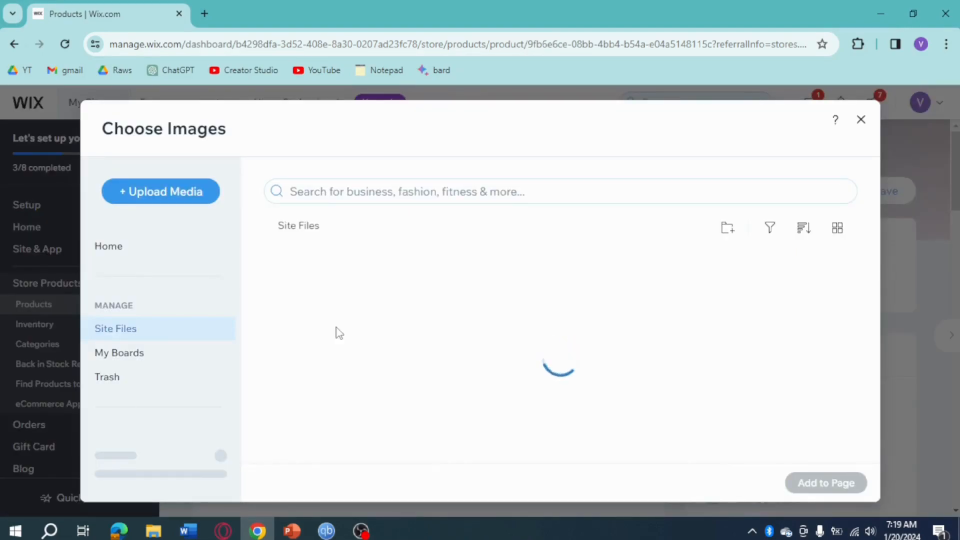
left_click(418, 192)
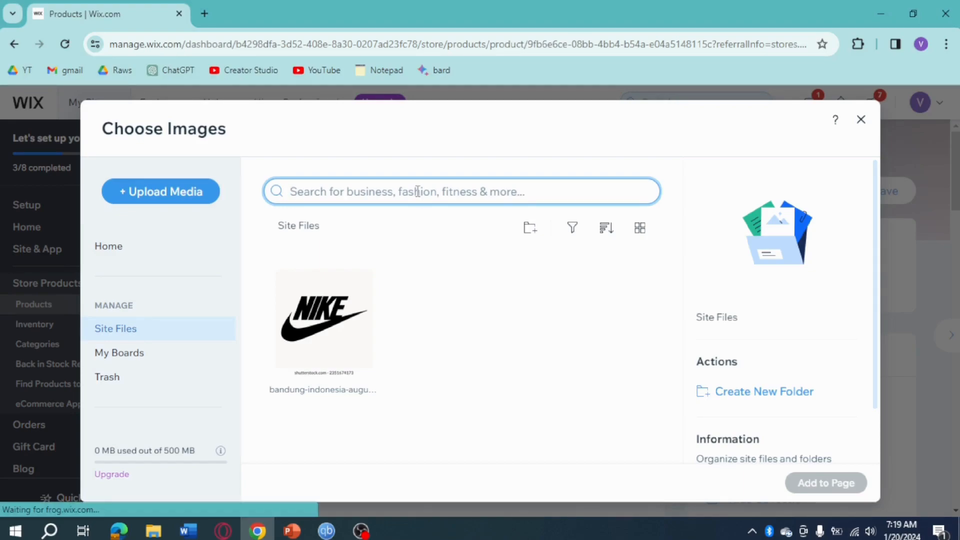
type("shoes")
key("Return")
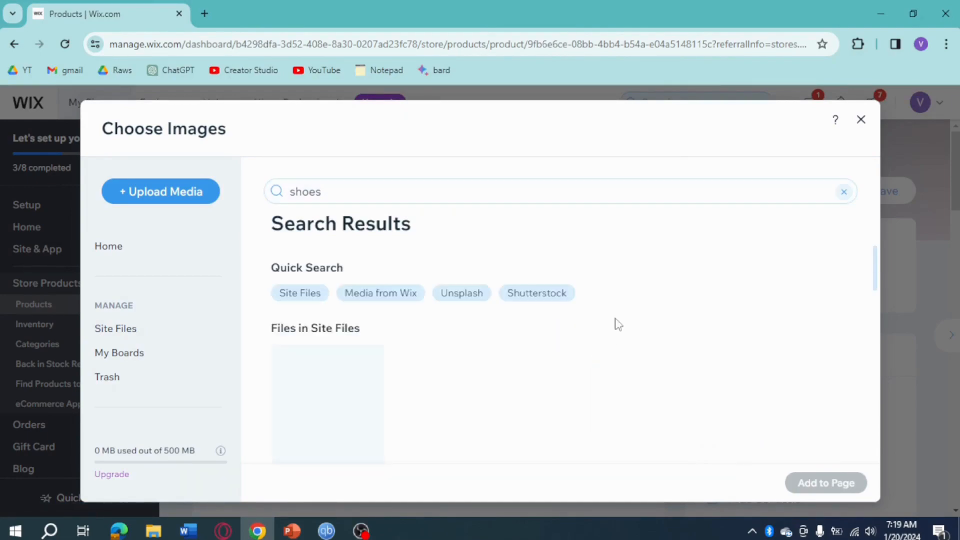
Step: Add the "Shoes on Display" image from Media from Wix to the product
scroll(583, 343, "down", 5)
scroll(571, 348, "down", 6)
scroll(642, 360, "down", 3)
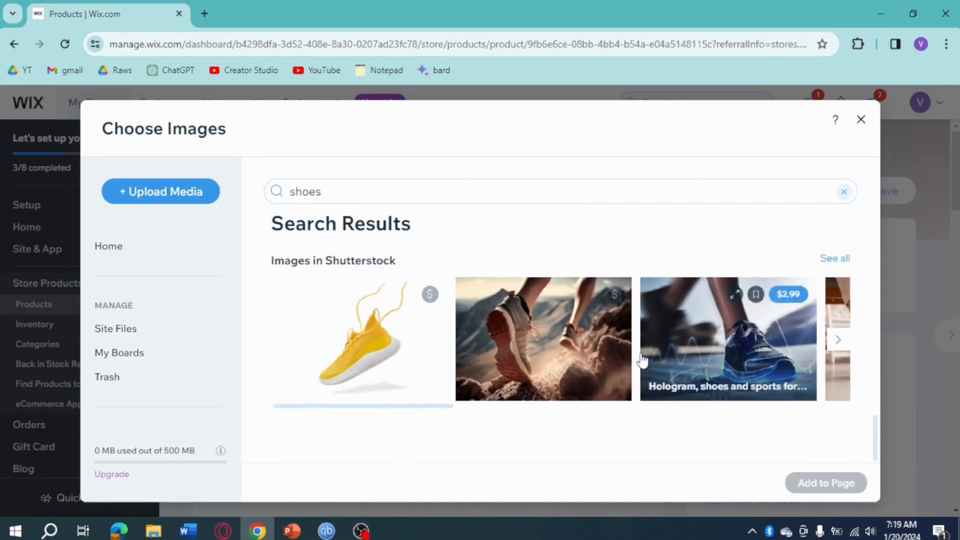
scroll(642, 359, "up", 8)
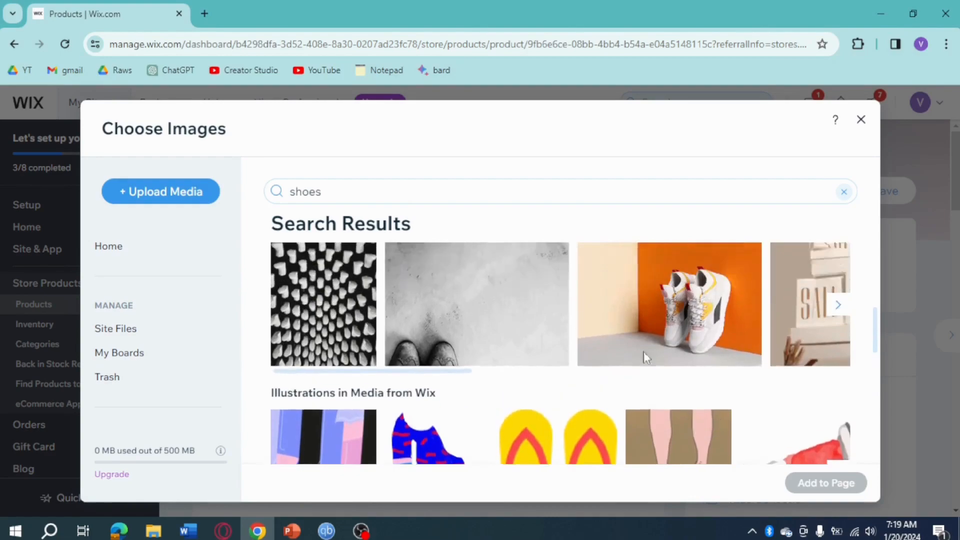
scroll(644, 354, "up", 2)
left_click(692, 394)
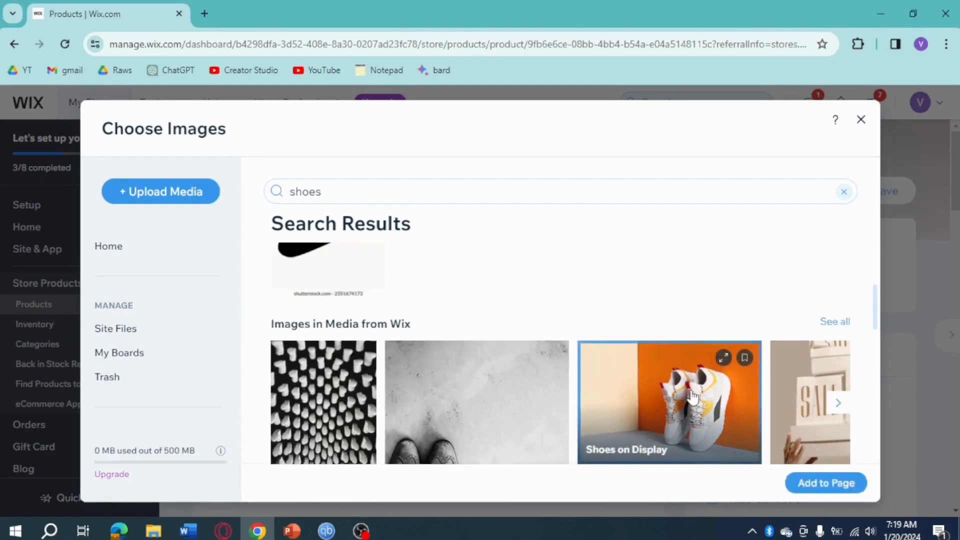
left_click(825, 484)
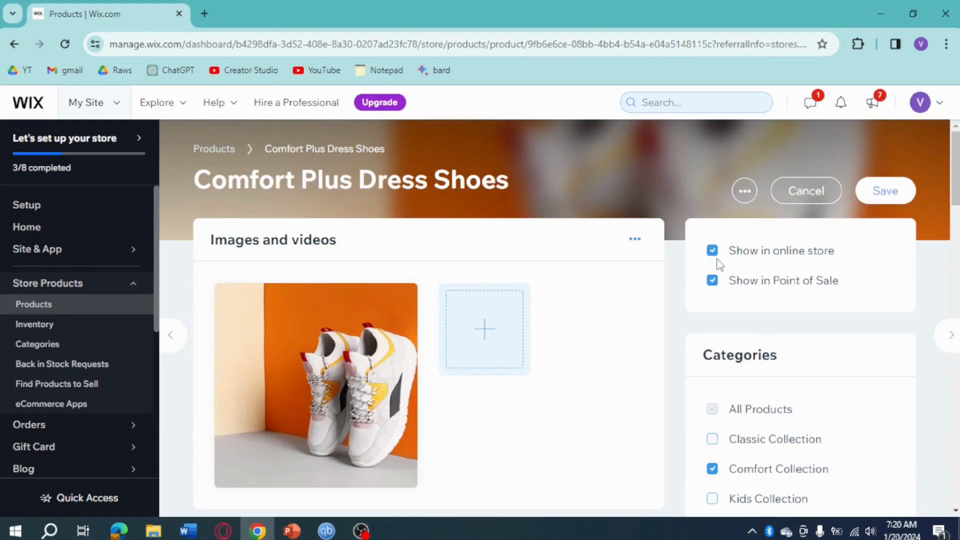
Step: Shorten the product name to "Comfort Dress Shoes" in the basic info
scroll(566, 328, "down", 3)
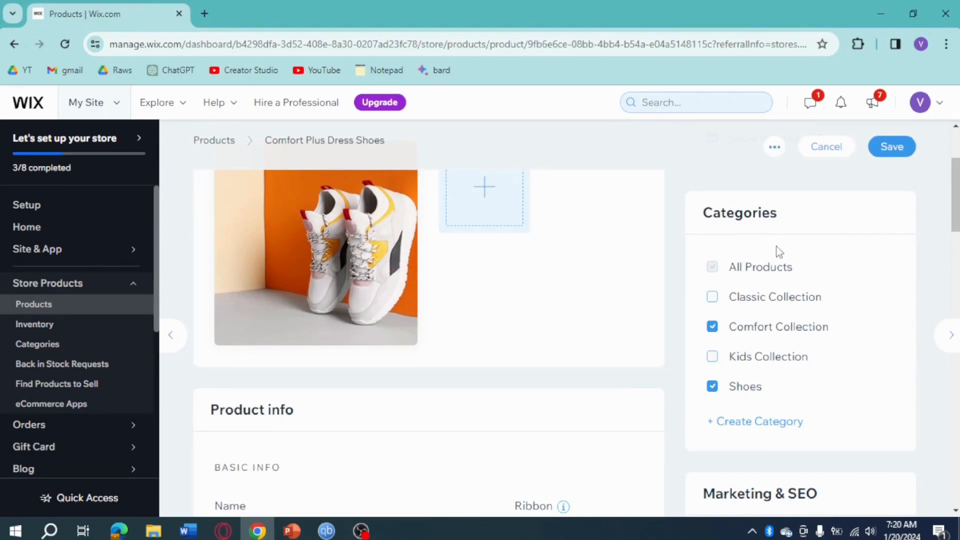
scroll(558, 355, "up", 3)
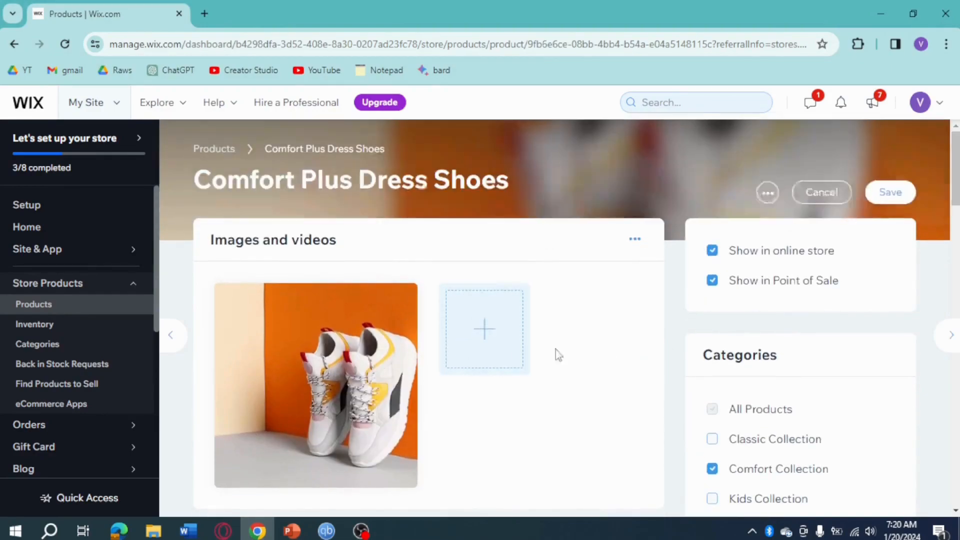
scroll(678, 300, "down", 3)
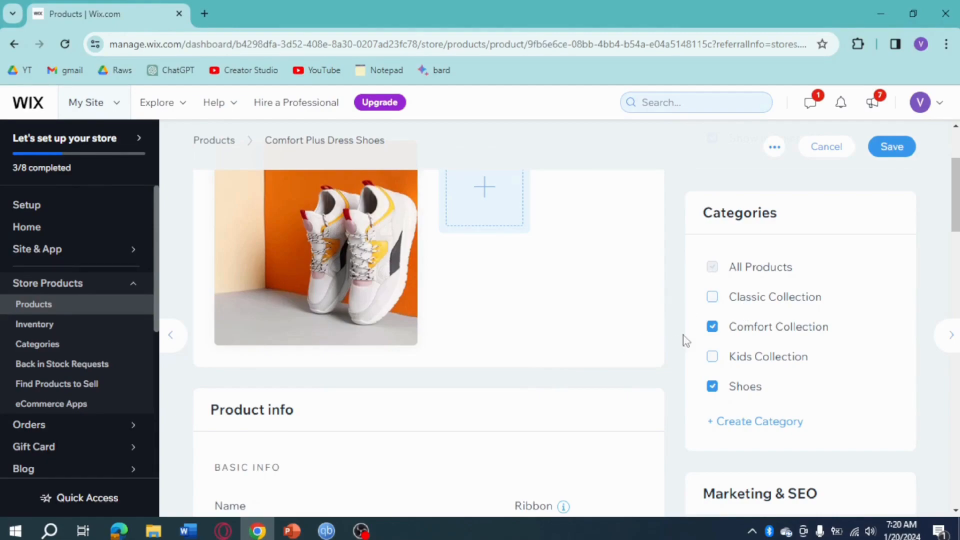
scroll(565, 313, "down", 3)
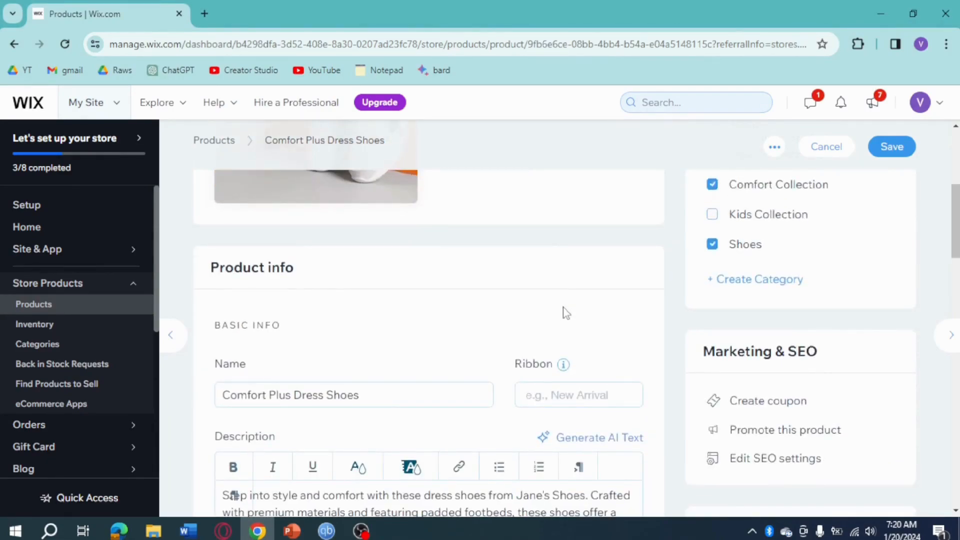
scroll(563, 307, "down", 3)
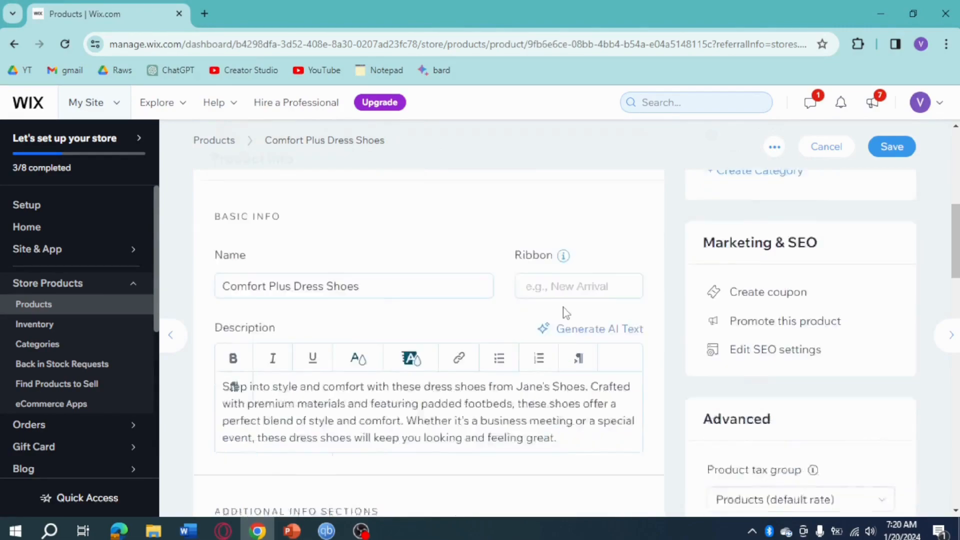
scroll(517, 302, "up", 1)
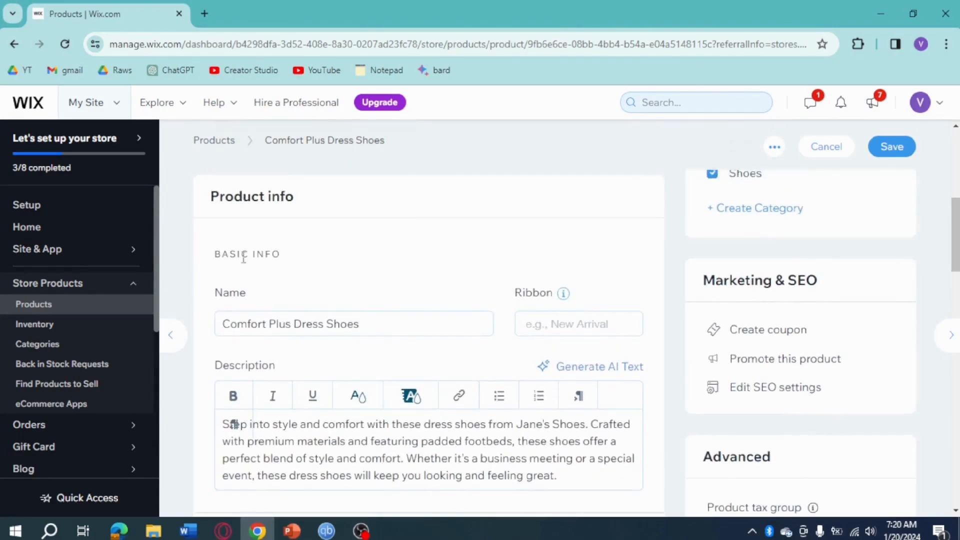
left_click(417, 328)
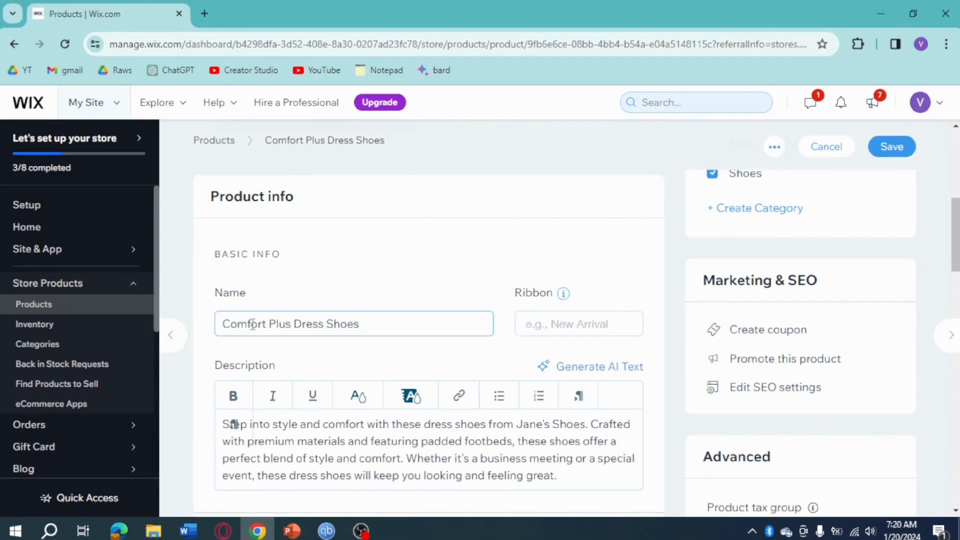
double_click(282, 326)
key("BackSpace")
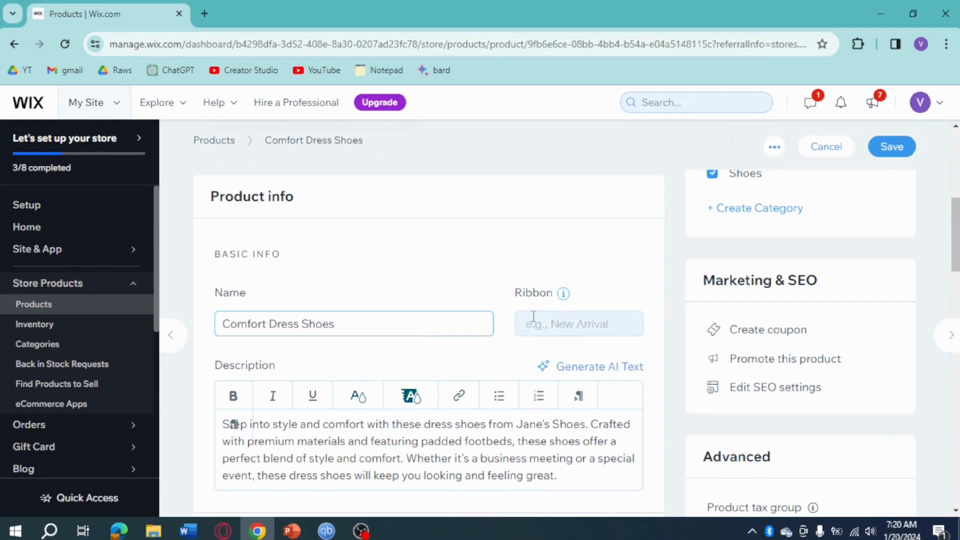
Step: Make the last sentence of the product description bold, starting at "Whether it's a business meeting"
left_click(560, 317)
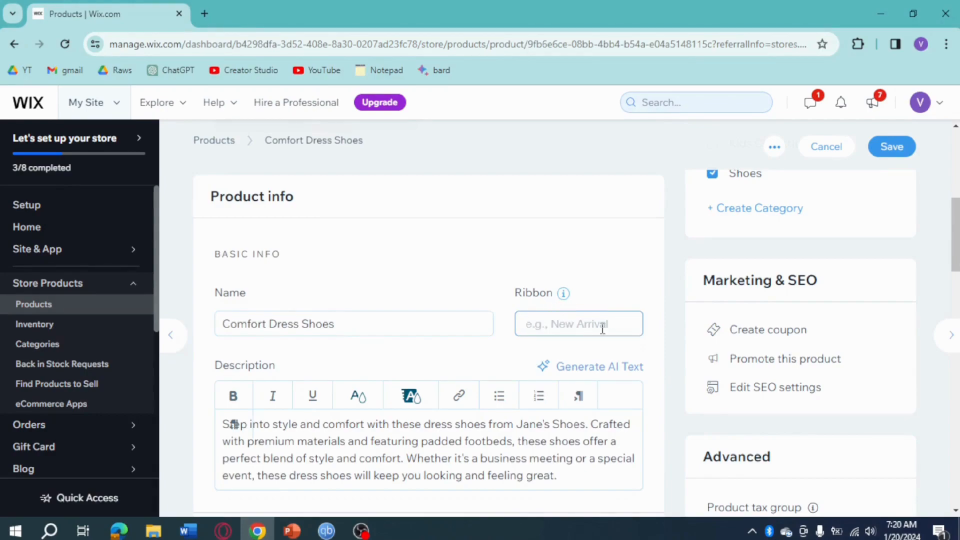
scroll(500, 334, "down", 4)
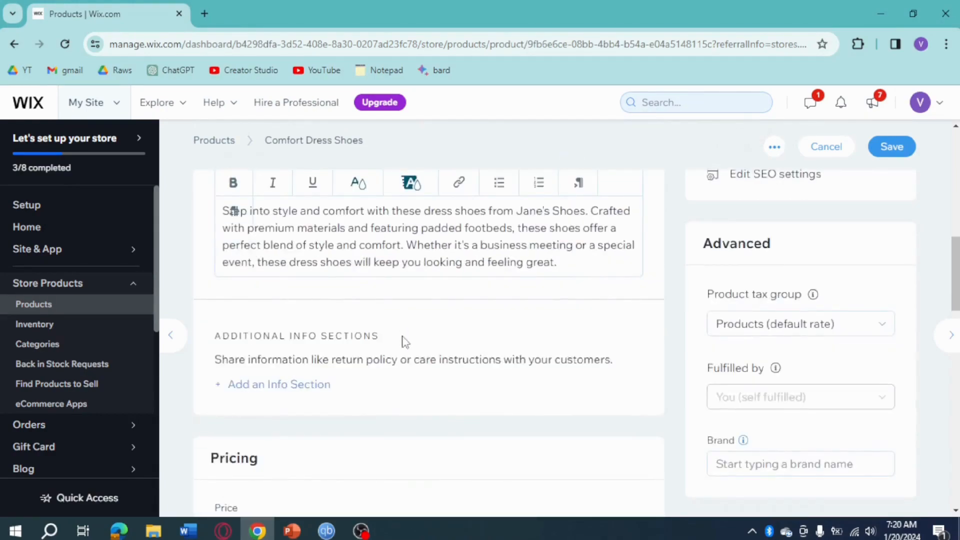
scroll(400, 339, "up", 1)
left_click(479, 310)
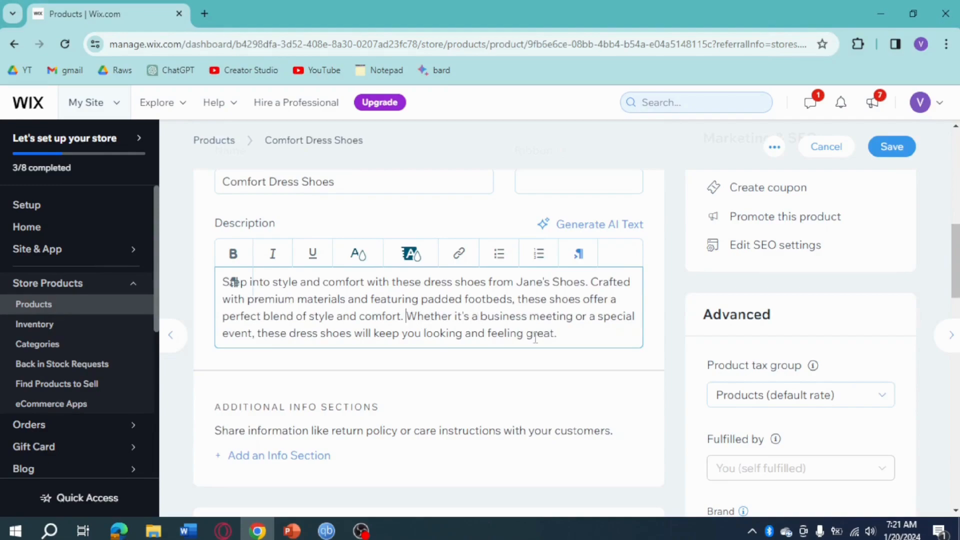
left_click(580, 338, "shift")
key("BackSpace")
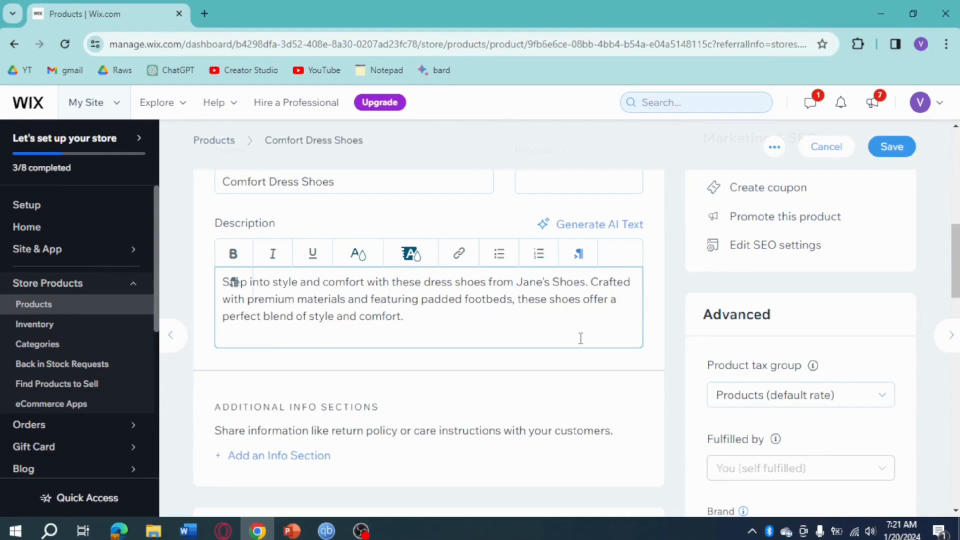
key("ctrl+z")
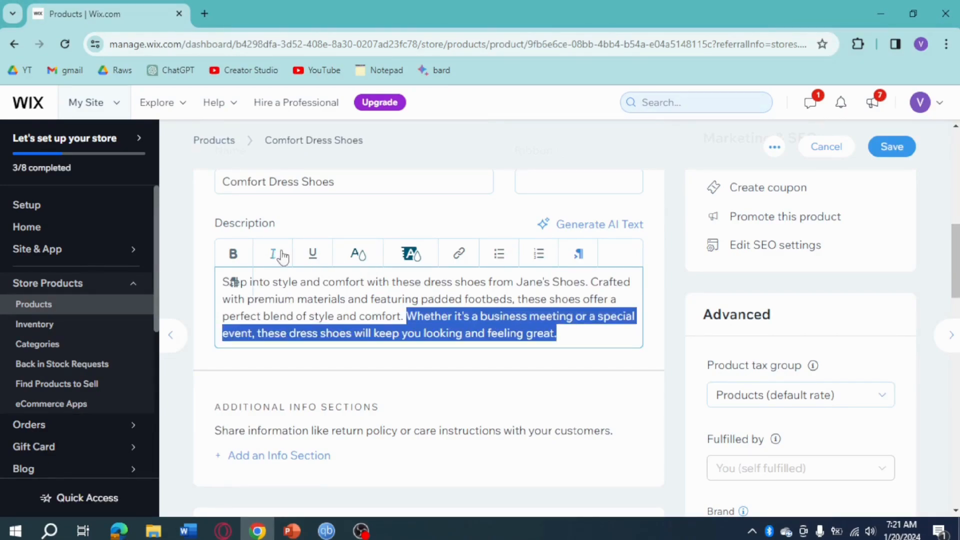
left_click(233, 253)
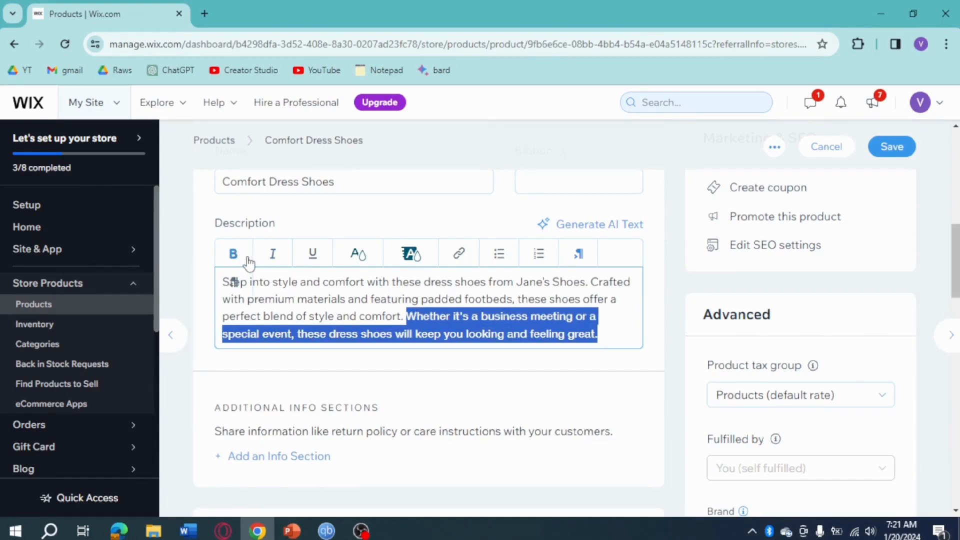
left_click(350, 300)
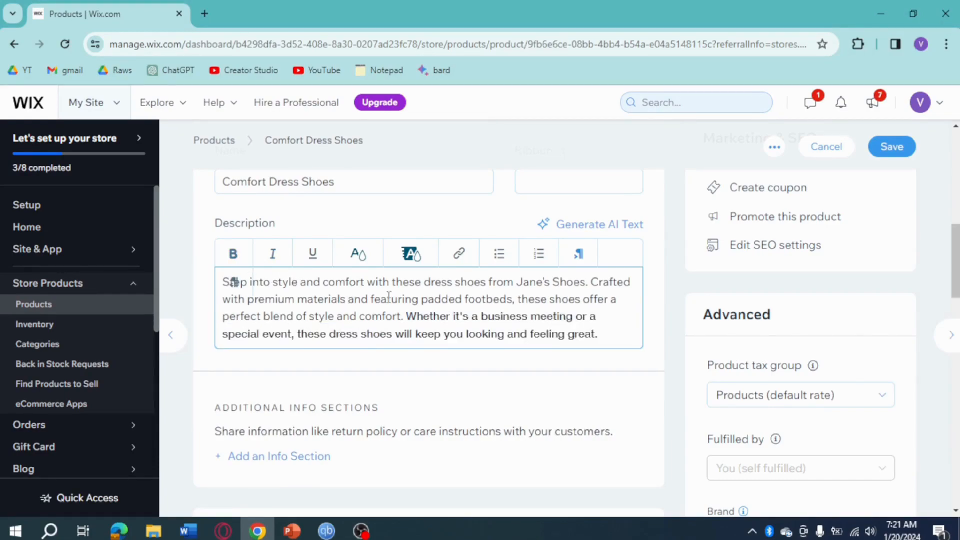
Step: Italicize the words "and featuring" in the product description
left_click_drag(344, 299, 426, 300)
left_click(272, 254)
left_click(510, 315)
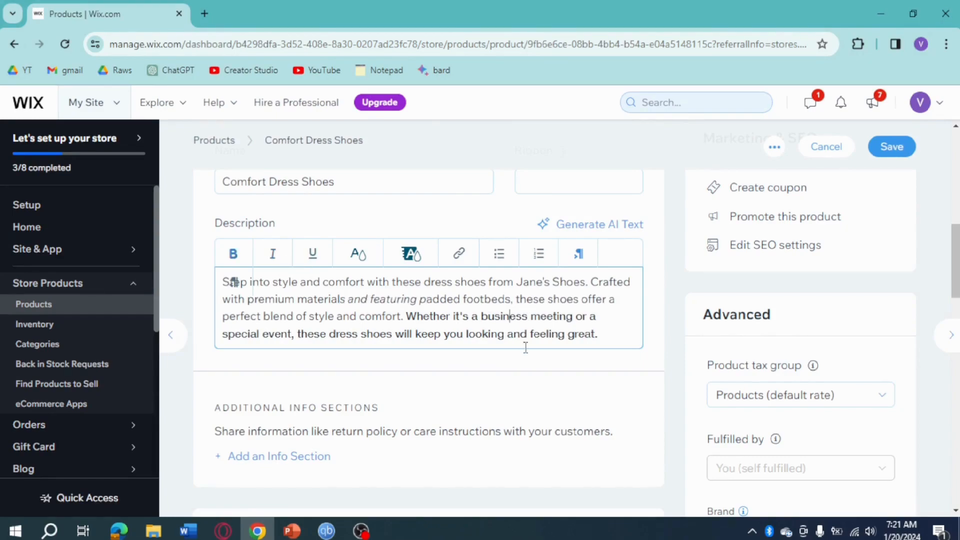
scroll(578, 376, "up", 2)
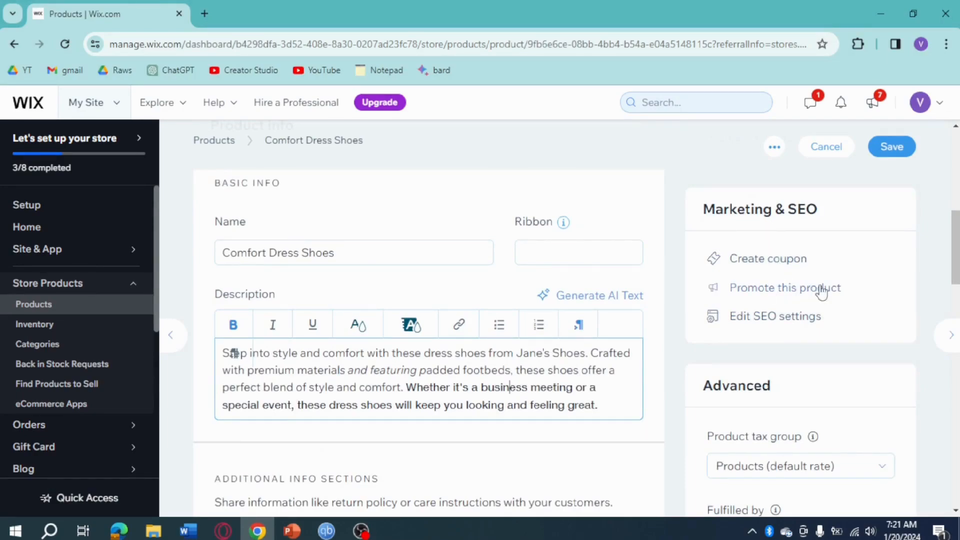
scroll(794, 330, "up", 1)
scroll(798, 330, "down", 4)
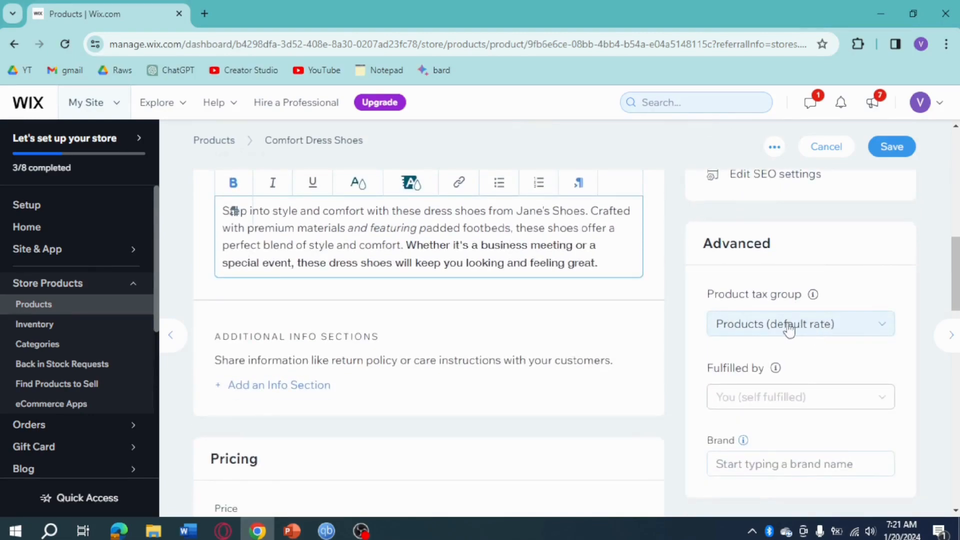
left_click(854, 331)
left_click(854, 340)
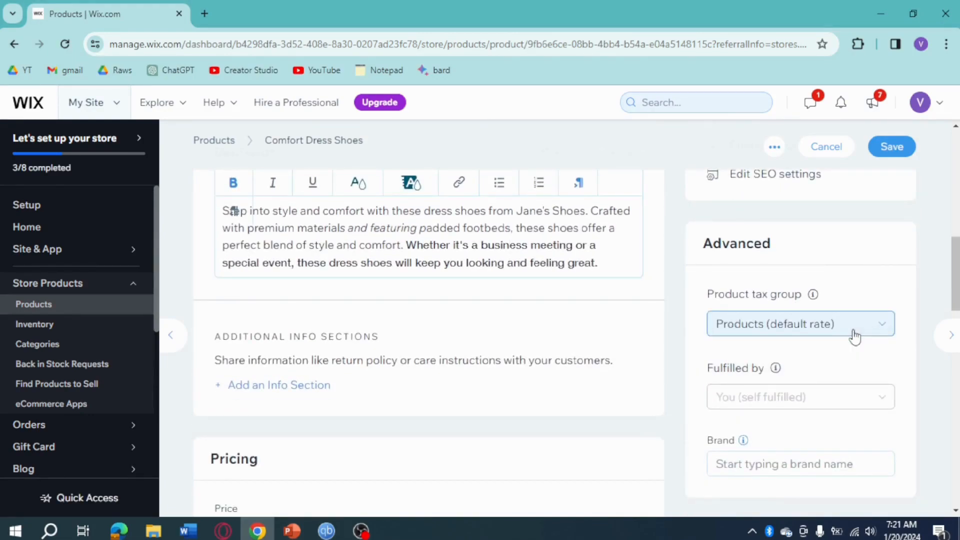
Step: Set the product's price to 500 in the pricing section
scroll(691, 341, "down", 1)
scroll(691, 341, "down", 1)
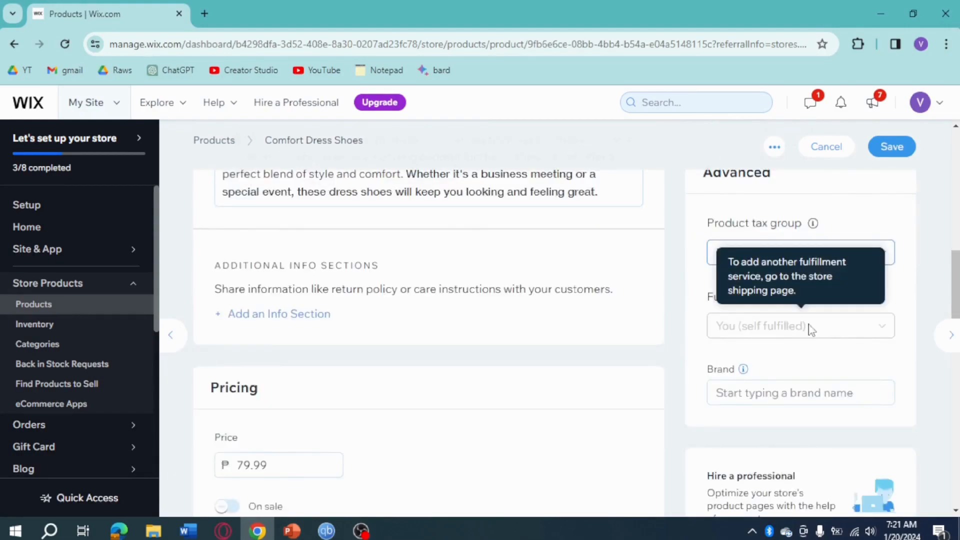
scroll(806, 379, "down", 3)
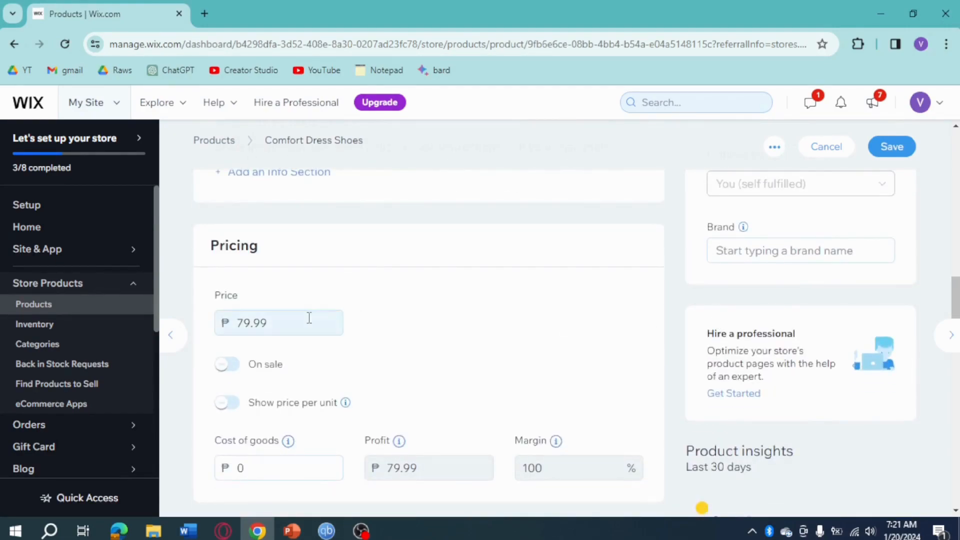
left_click_drag(308, 323, 186, 320)
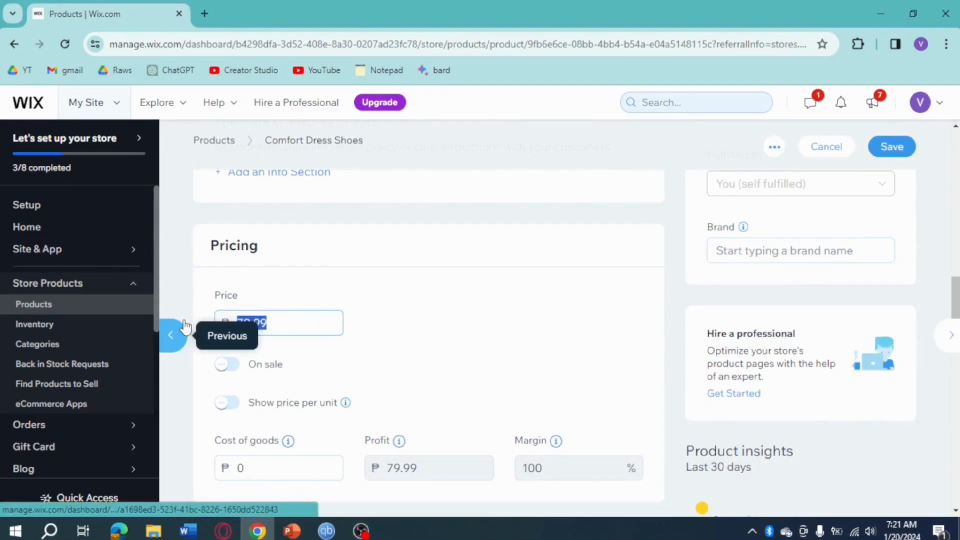
type("500")
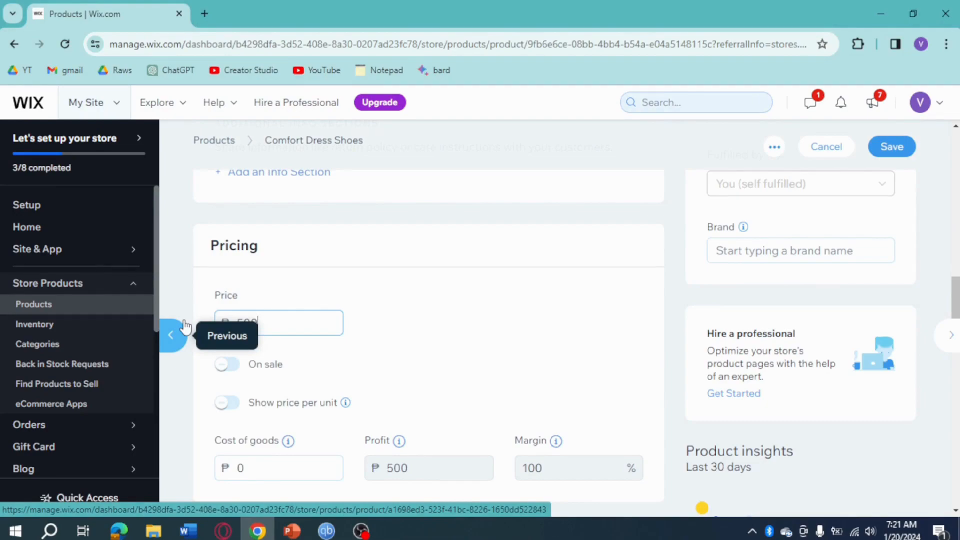
Step: Put the product on sale with a 5% discount
scroll(358, 328, "down", 1)
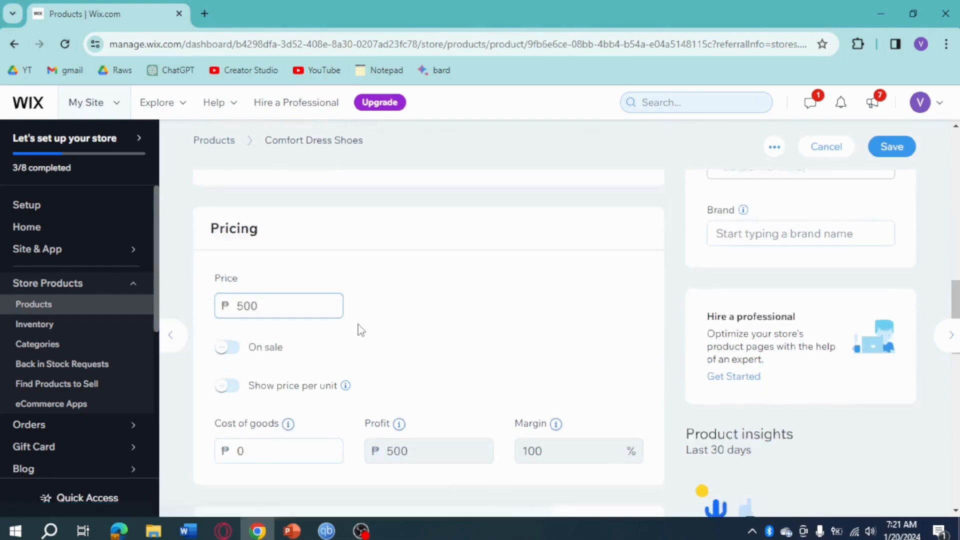
left_click(228, 293)
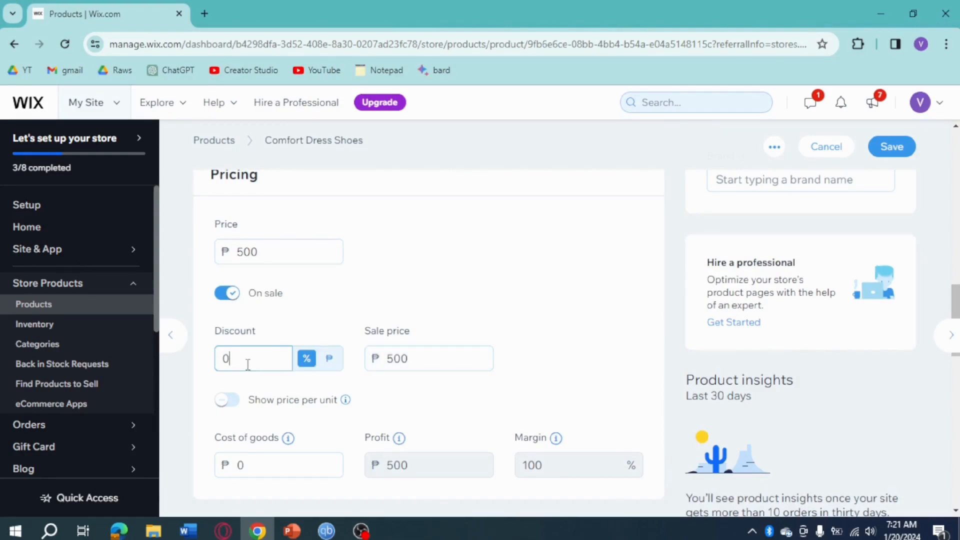
double_click(228, 360)
type("5")
Step: Set the product's cost of goods to 250
scroll(500, 371, "down", 3)
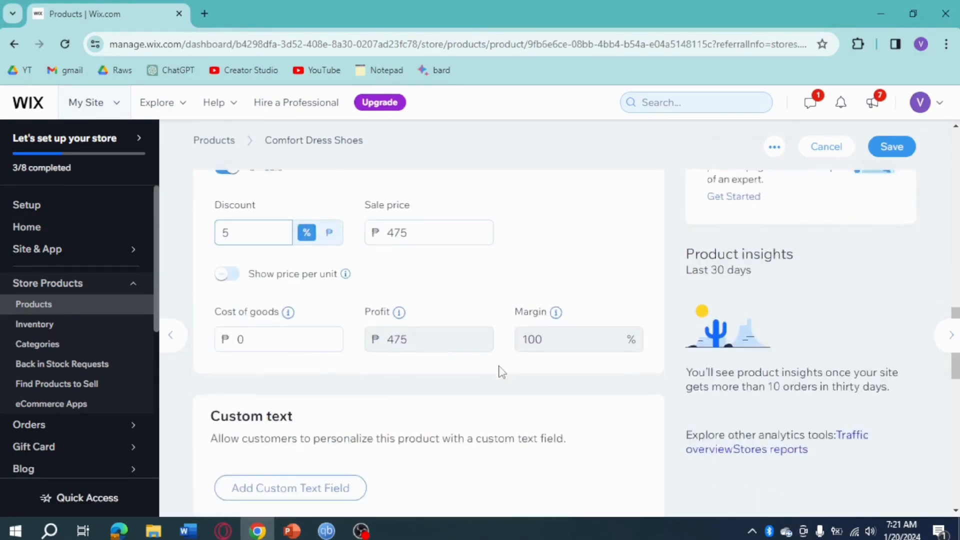
left_click(235, 328)
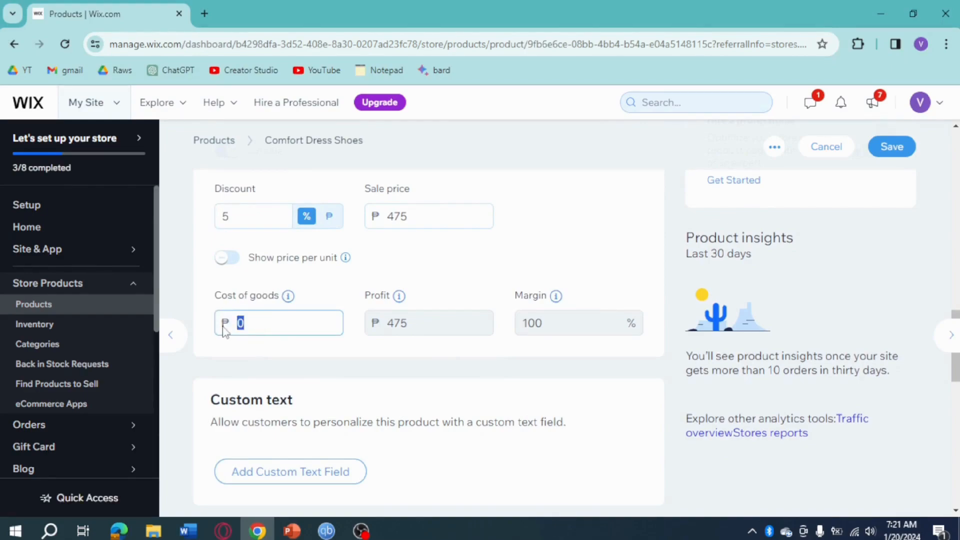
type("250")
Step: Add a custom text field to the product with the title "Comfort at your feet"
scroll(480, 384, "down", 2)
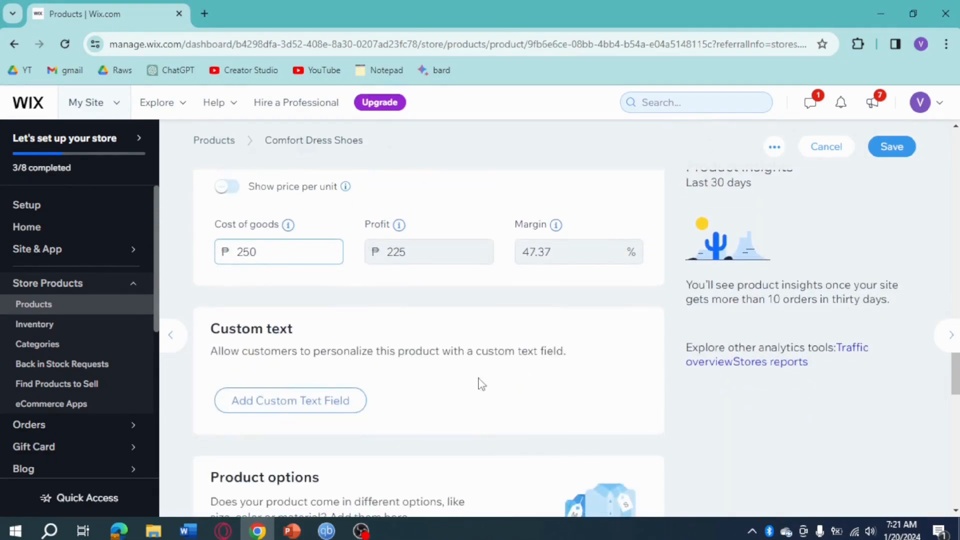
left_click(298, 405)
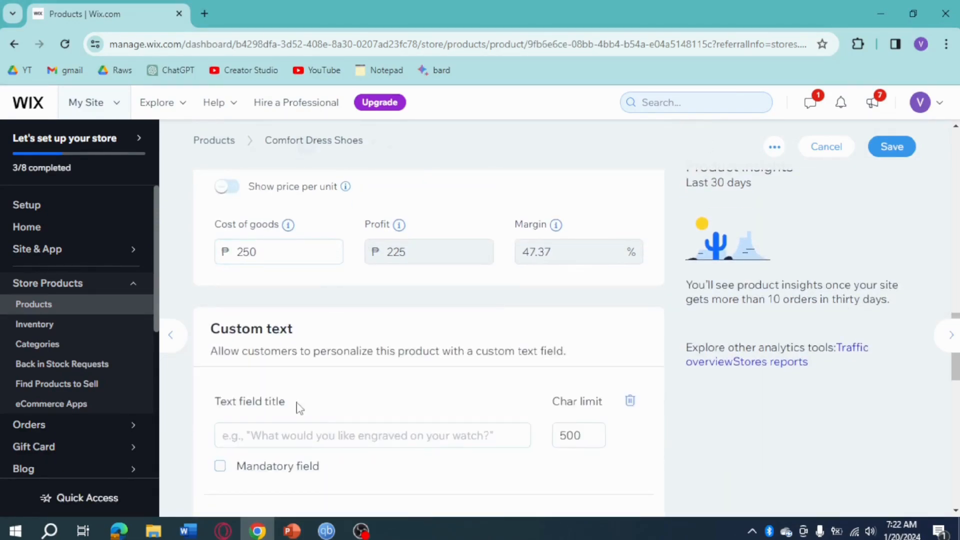
scroll(355, 400, "down", 2)
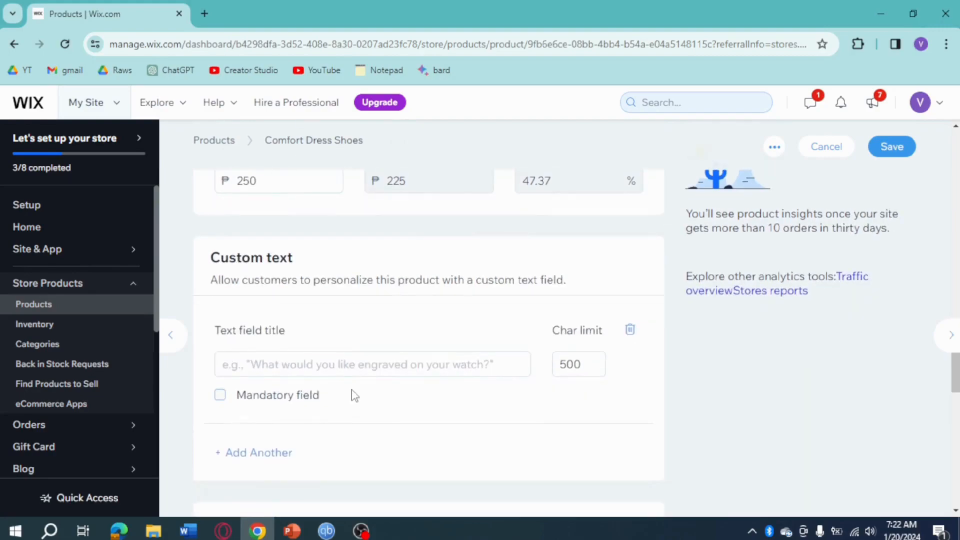
left_click(323, 365)
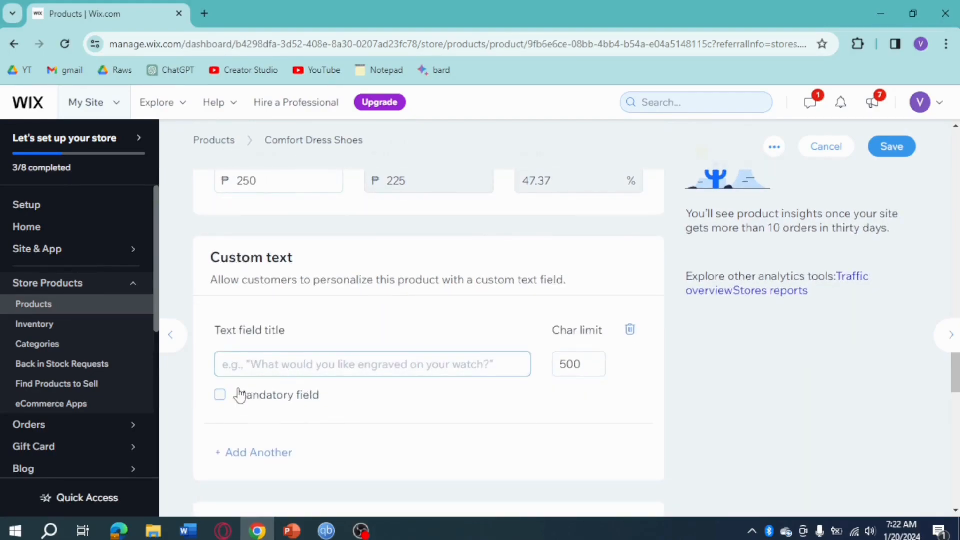
type("Comfort at your feet")
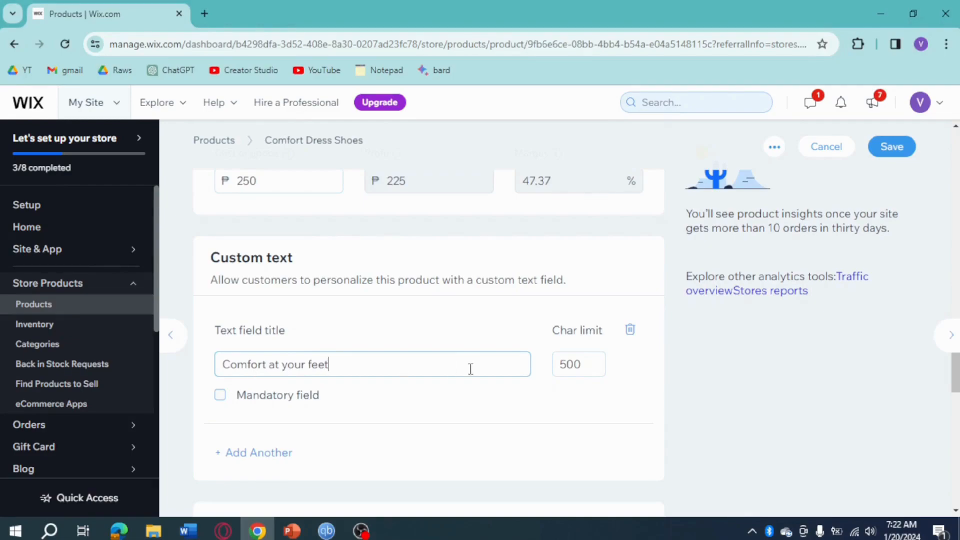
Step: Start a new product option shown as Color and name it "Black"
scroll(472, 375, "down", 4)
scroll(471, 357, "up", 1)
scroll(469, 357, "down", 1)
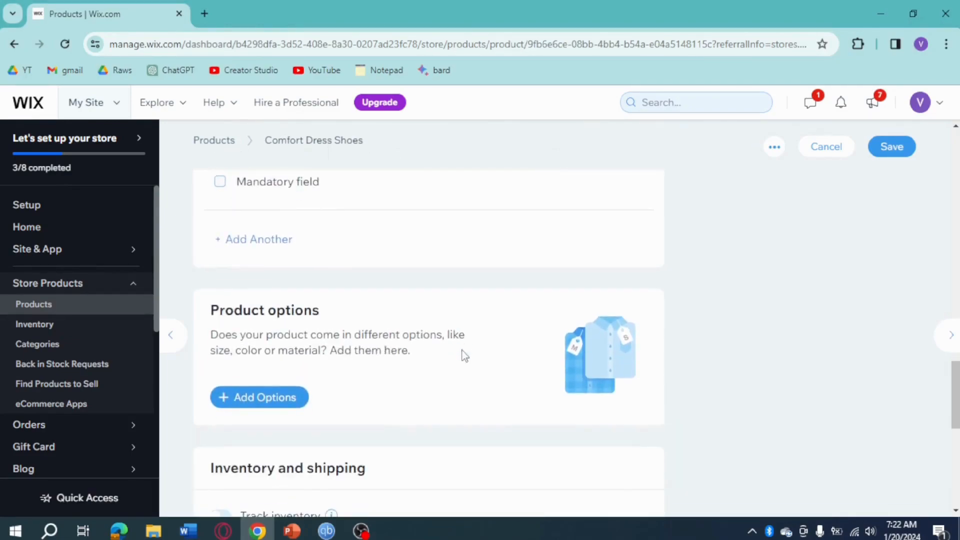
left_click(283, 395)
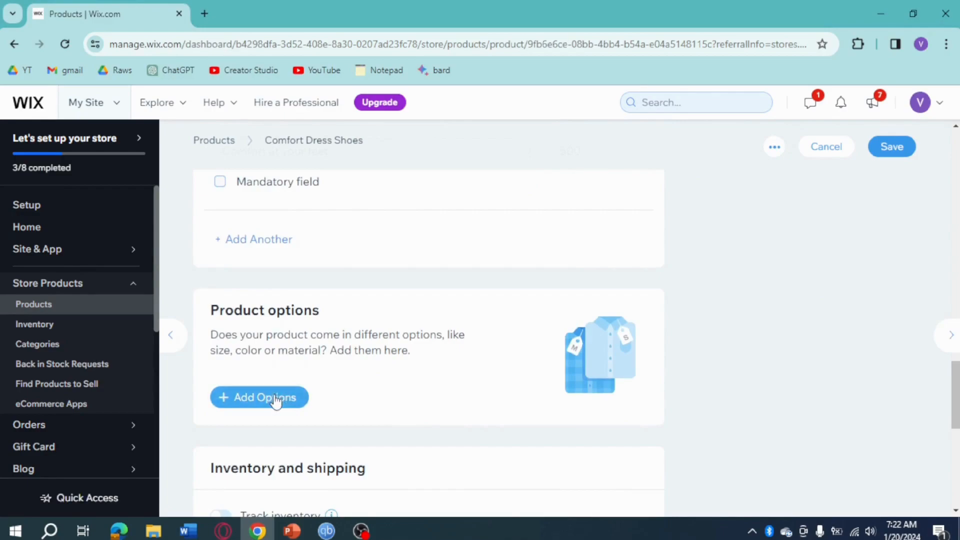
left_click(436, 286)
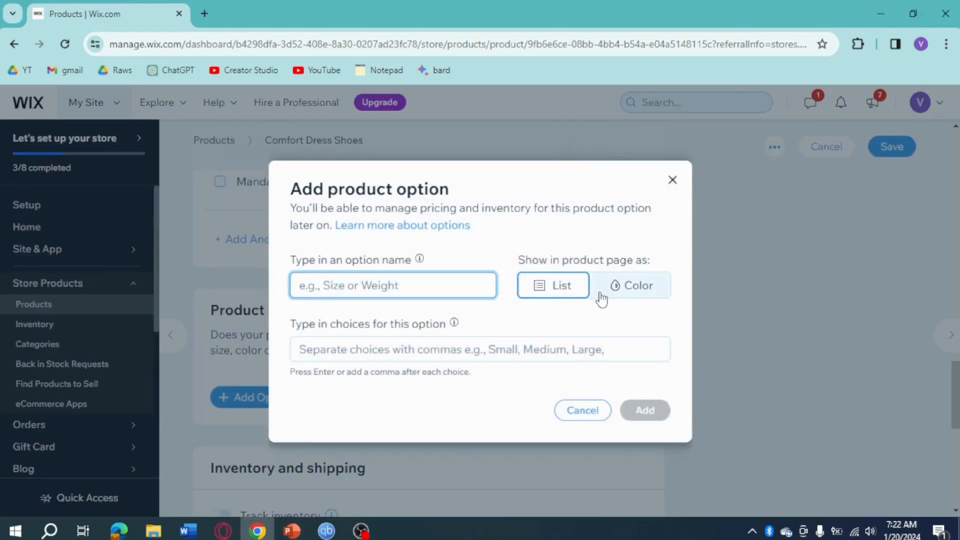
left_click(620, 285)
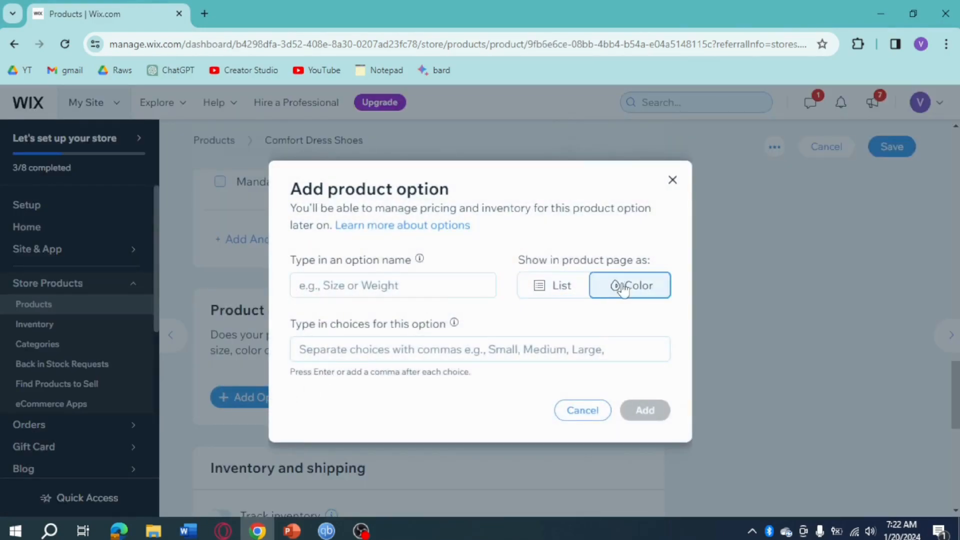
left_click(434, 284)
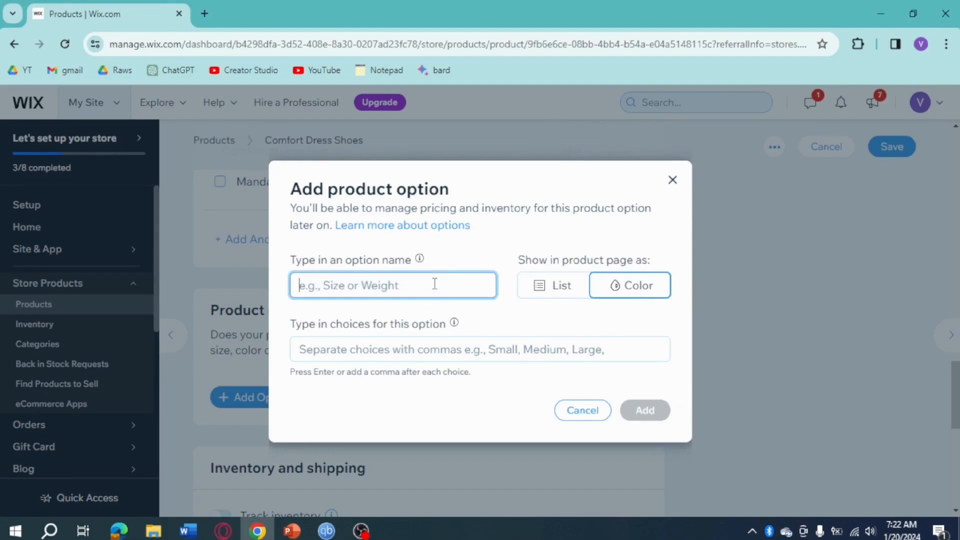
type("Color")
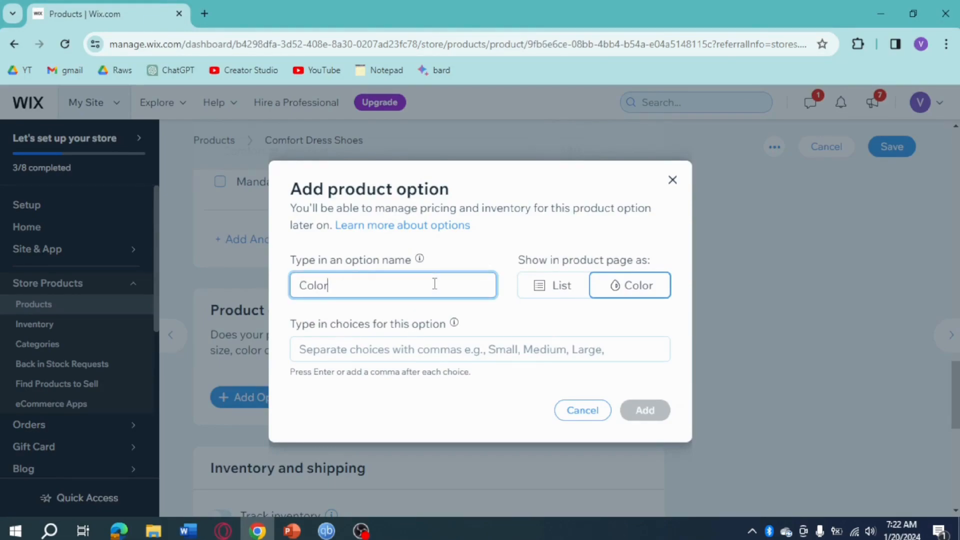
key("ctrl+a")
type("Ba")
type("lack")
Step: Give the option the choices small, medium and large, show it as a List, and add it to the product
left_click(458, 349)
type("small")
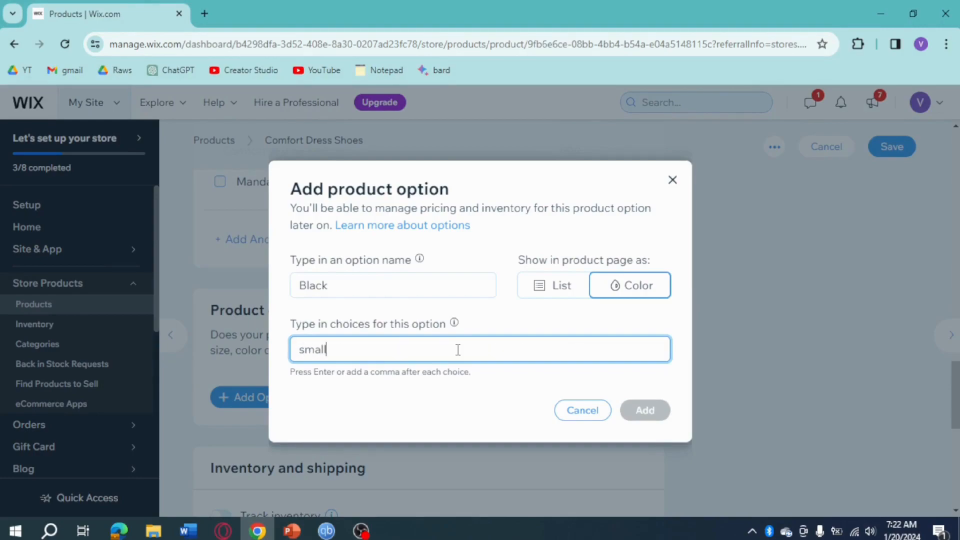
key("Return")
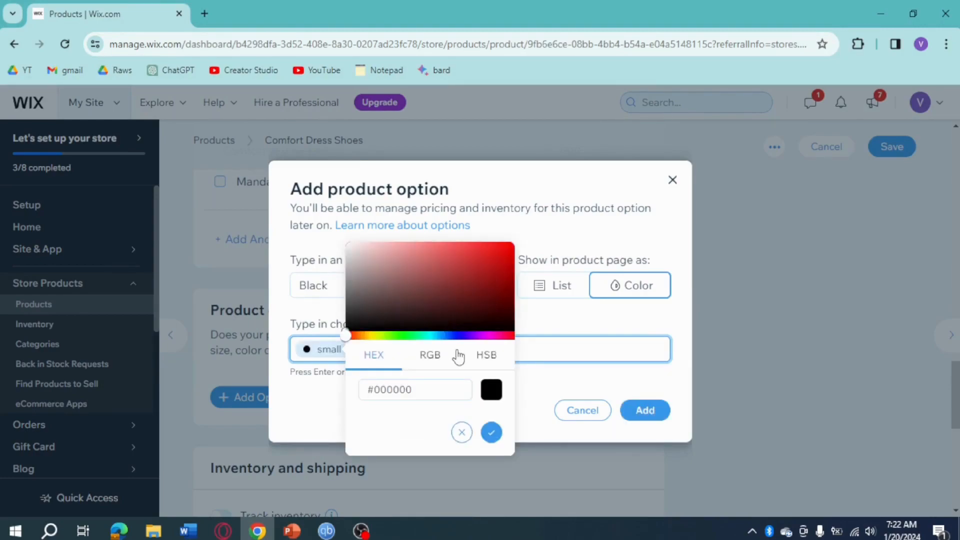
left_click(565, 373)
left_click(545, 293)
left_click(508, 345)
type("medium")
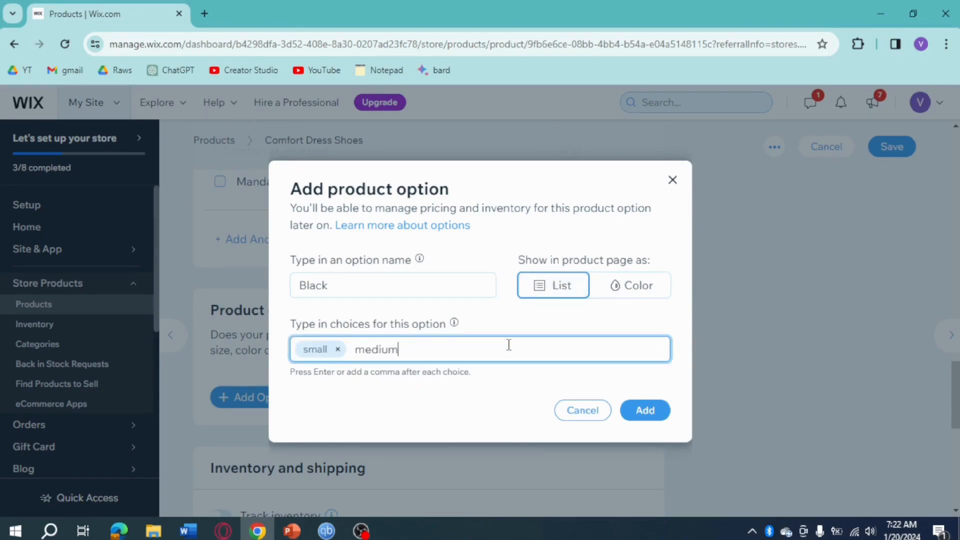
key("Return")
type("large")
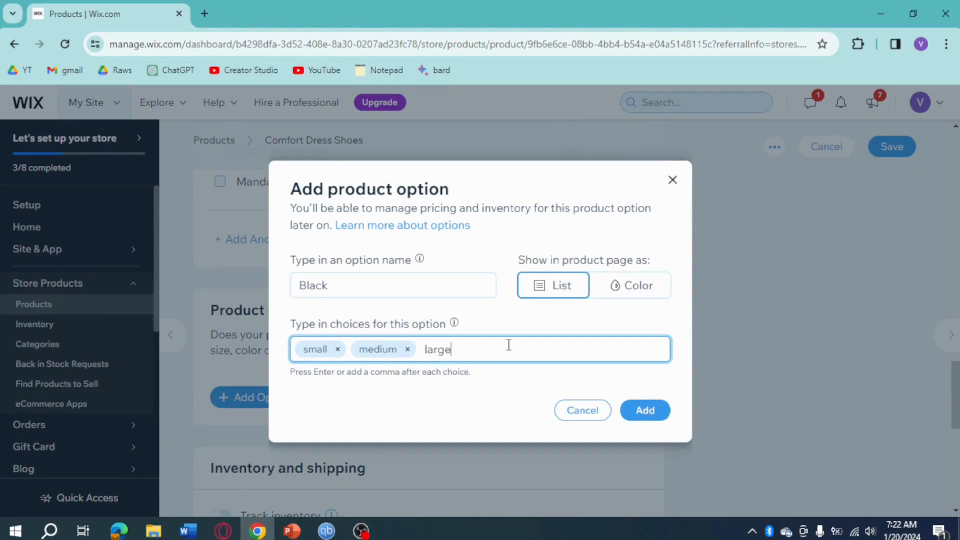
key("Return")
left_click(635, 410)
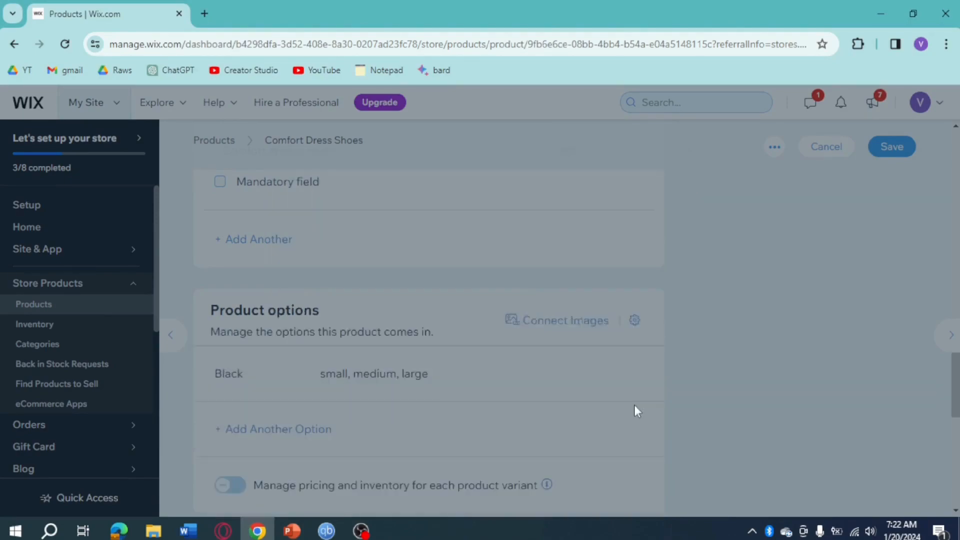
Step: Turn on inventory tracking for the product and set its inventory to 100
scroll(583, 383, "down", 6)
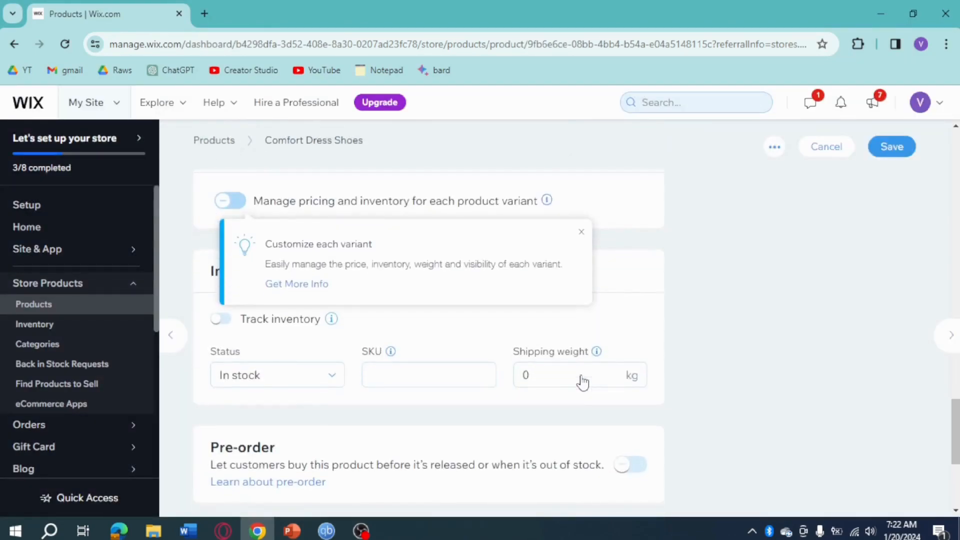
left_click(221, 322)
left_click(215, 376)
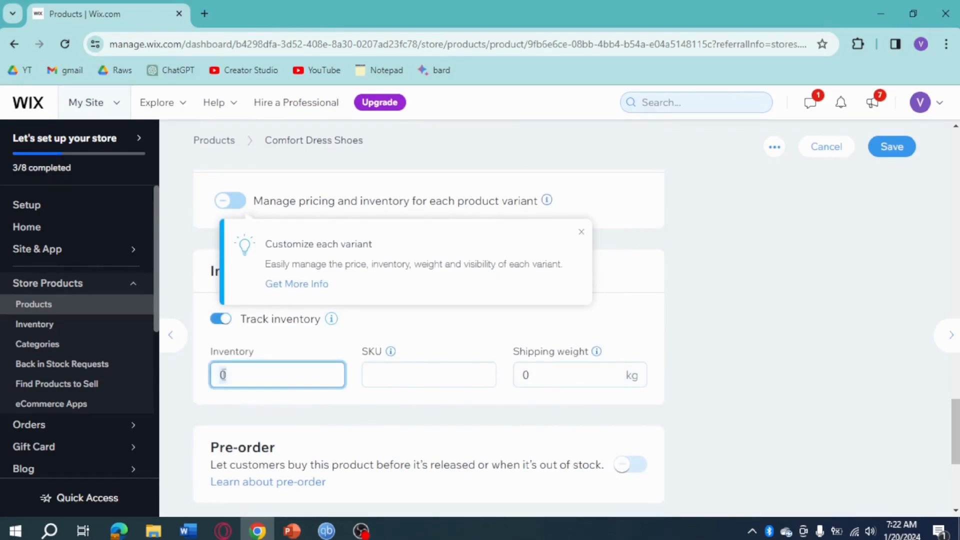
type("100")
left_click(833, 361)
Step: Set the product's shipping weight to 0.2 kg
left_click(550, 375)
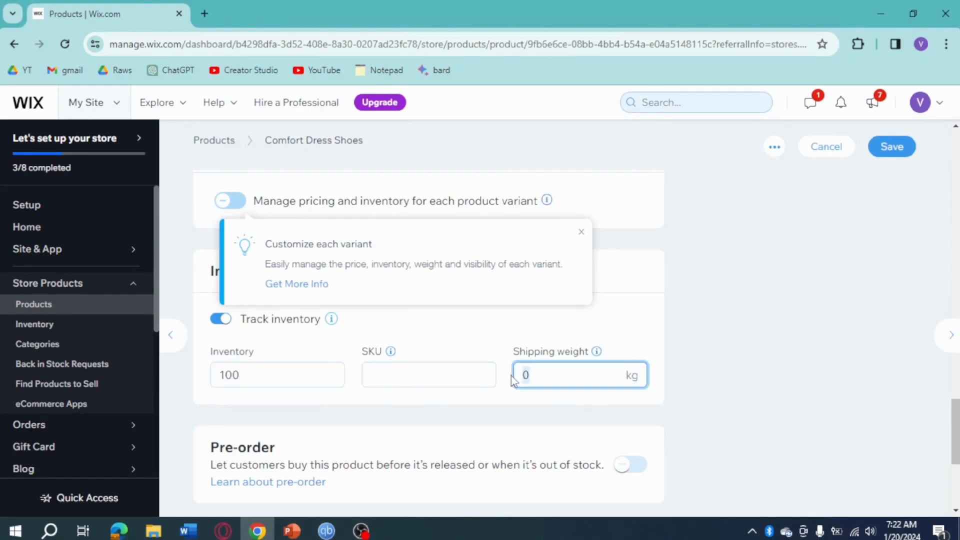
type("0.2")
left_click(775, 356)
Step: Save the changes to the Comfort Dress Shoes product
scroll(625, 365, "down", 4)
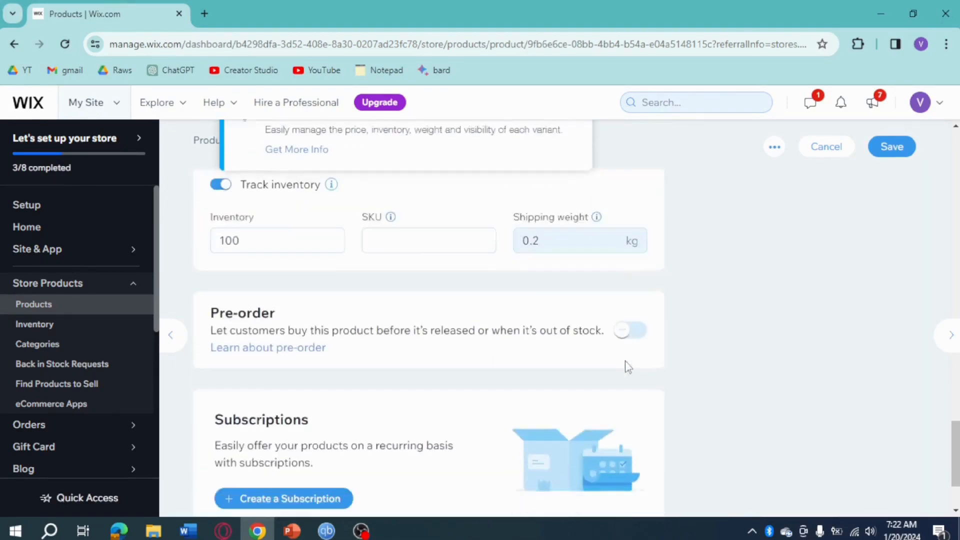
scroll(624, 365, "up", 1)
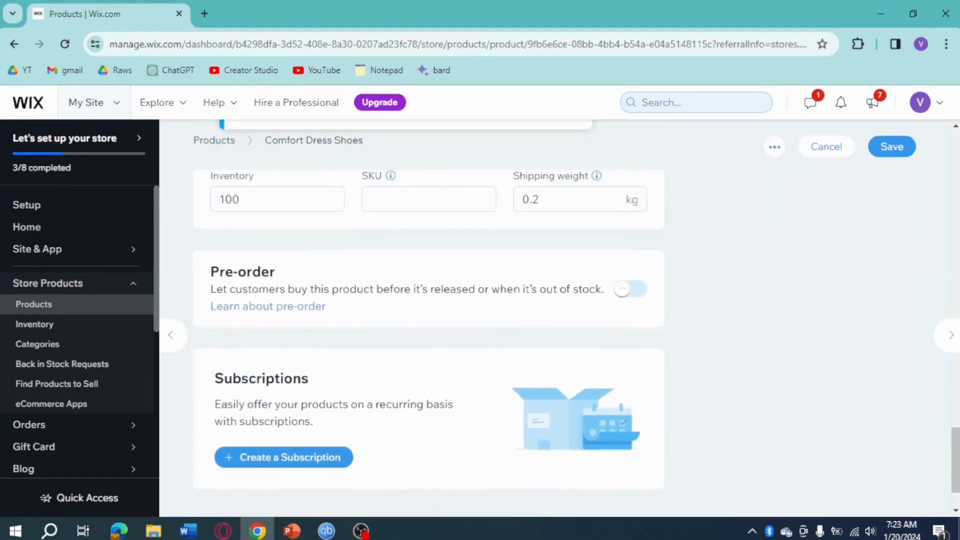
left_click(891, 144)
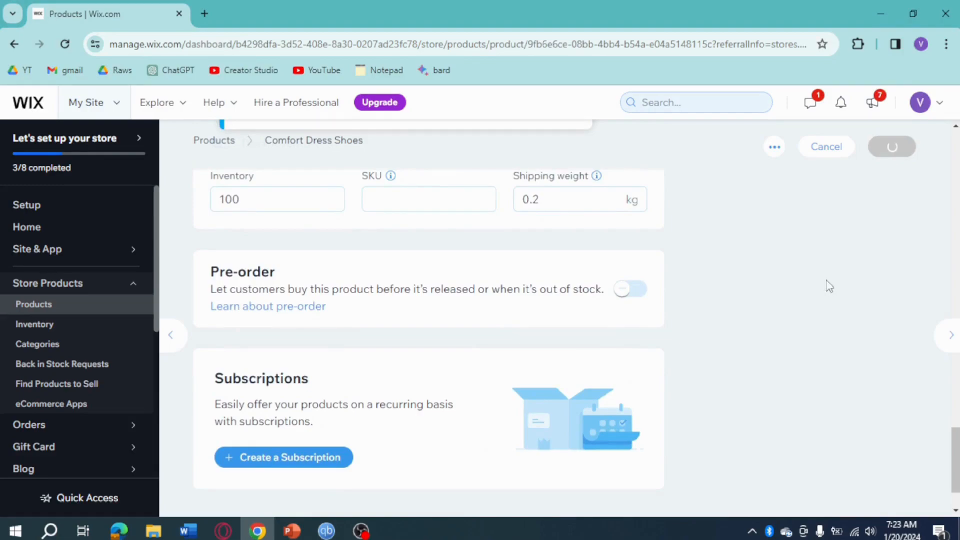